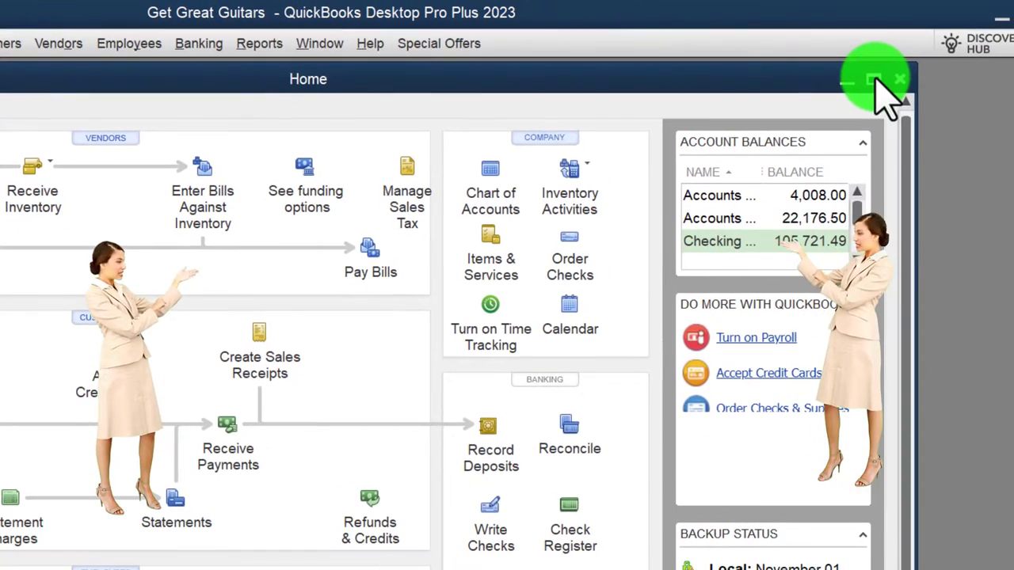
# Maximize the Home window and show the Open Window List alongside it.
pyautogui.moveTo(877, 84)
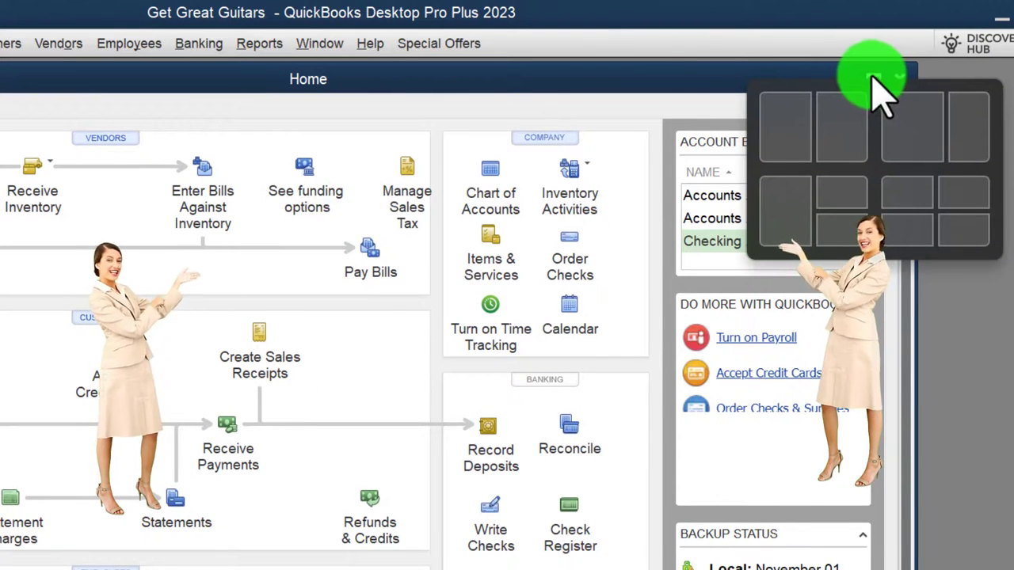
pyautogui.click(877, 83)
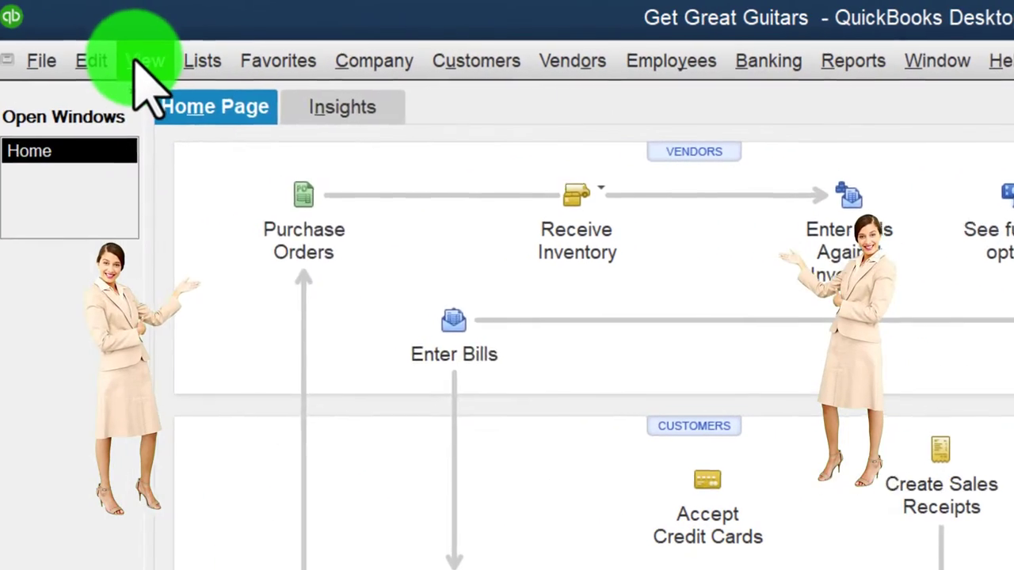
pyautogui.click(145, 61)
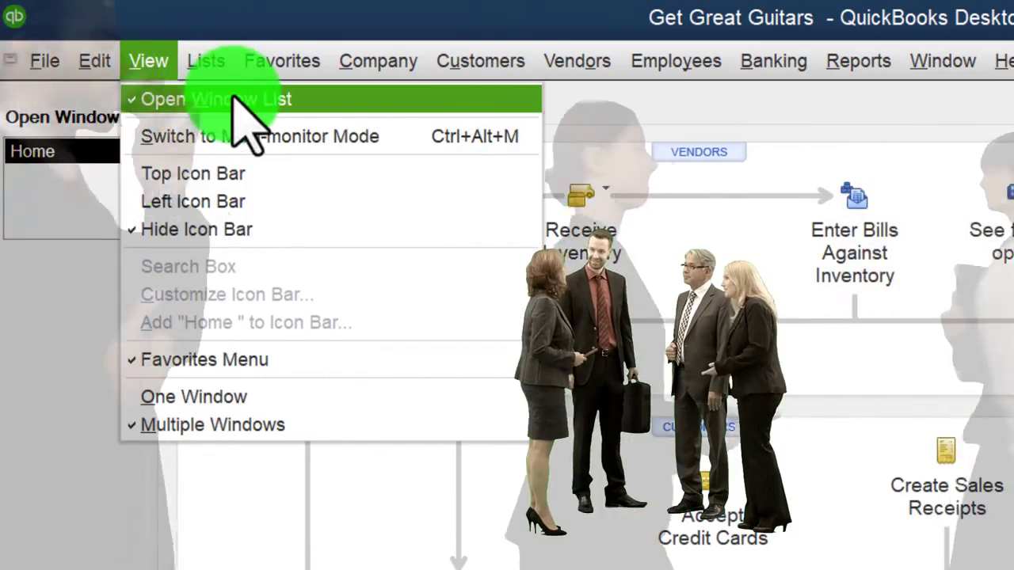
pyautogui.click(176, 203)
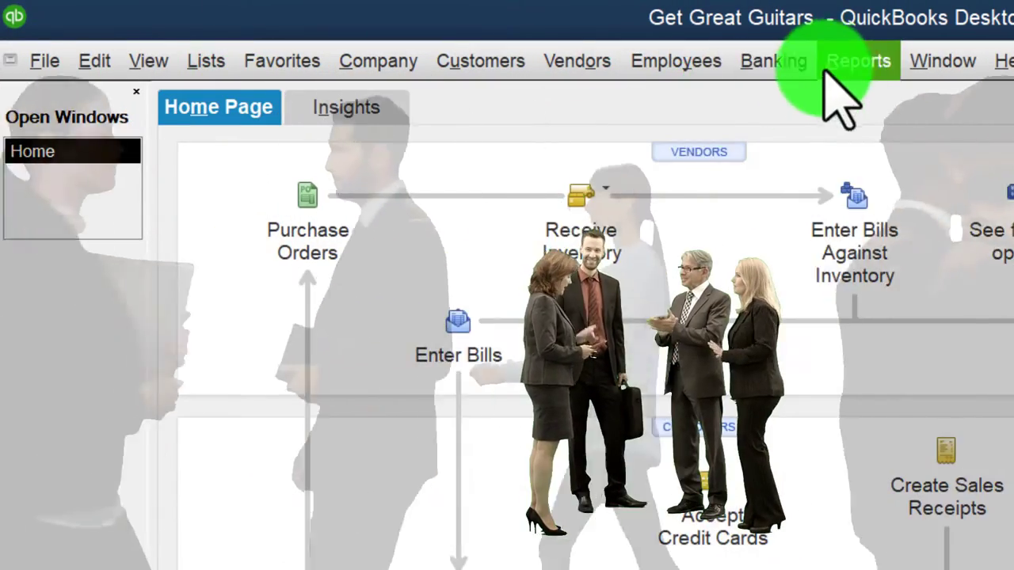
# Open a Profit & Loss Standard report for 01/01/2023 to 12/31/2023.
pyautogui.click(853, 63)
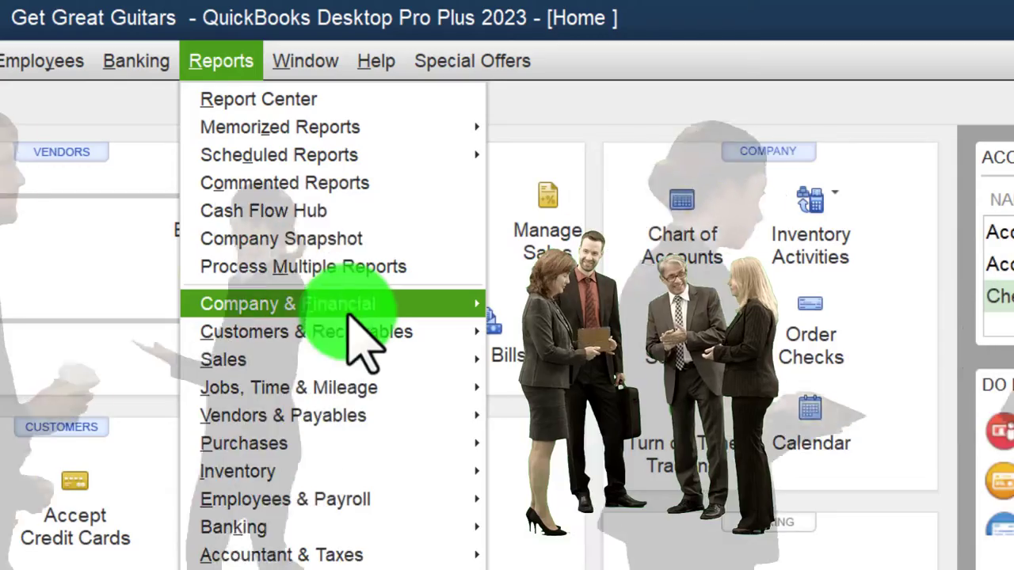
pyautogui.moveTo(475, 306)
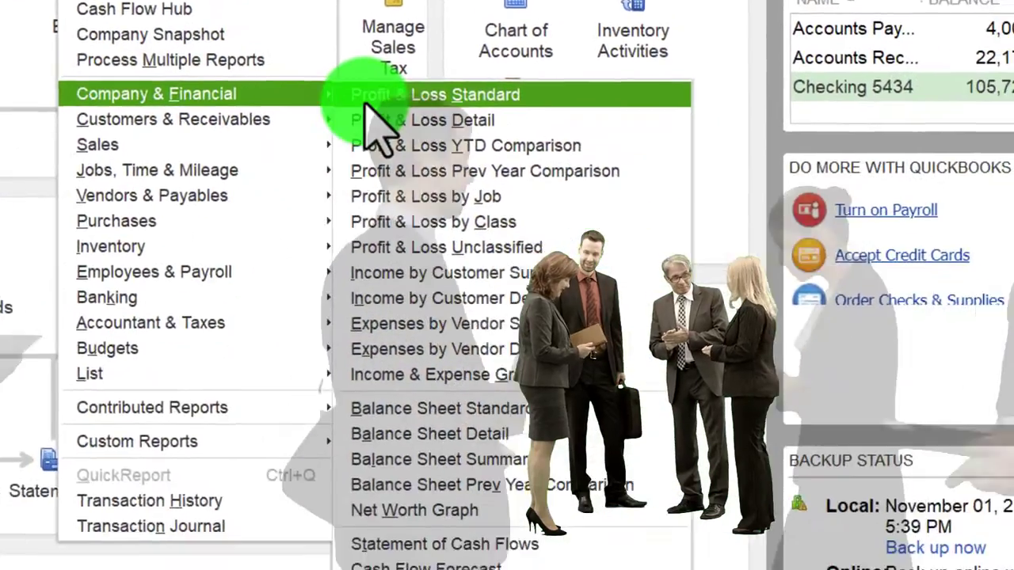
pyautogui.click(365, 99)
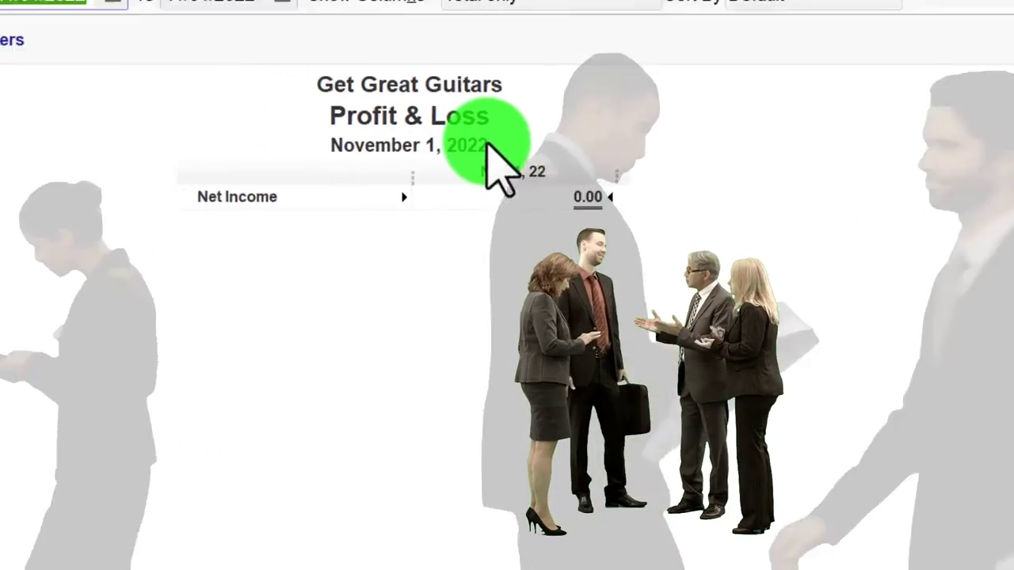
pyautogui.write('01')
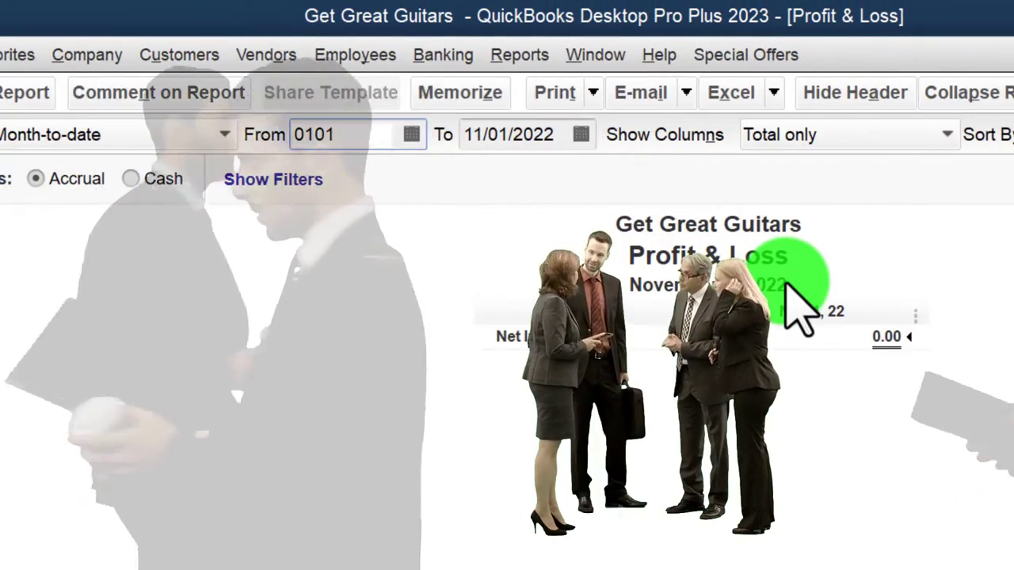
pyautogui.write('/01/2023')
pyautogui.press('Tab')
pyautogui.write('1')
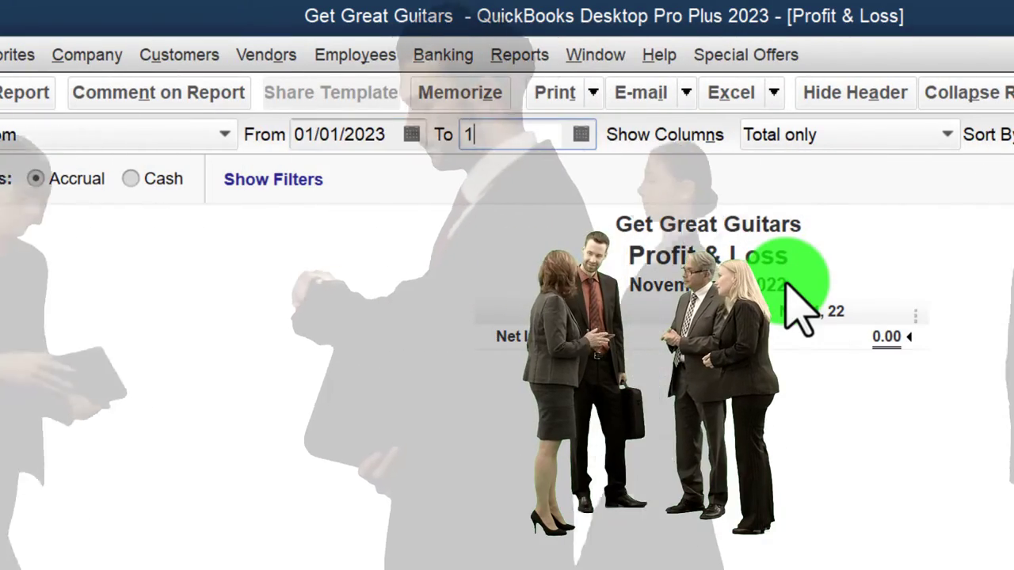
pyautogui.write('2/31/2023')
pyautogui.press('Tab')
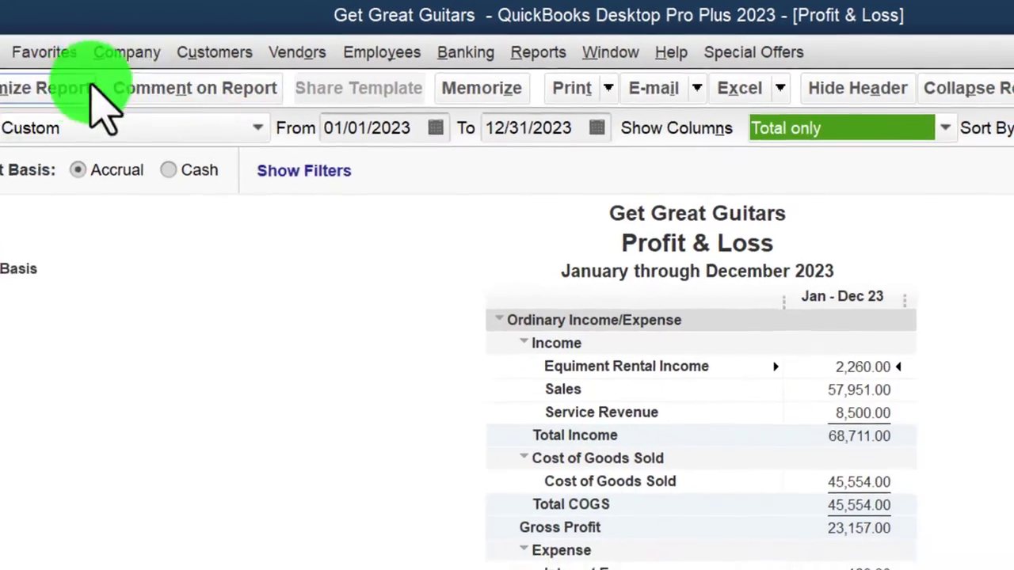
# Enlarge the Profit & Loss report's column label font and apply it to all related fonts.
pyautogui.click(89, 84)
pyautogui.click(441, 56)
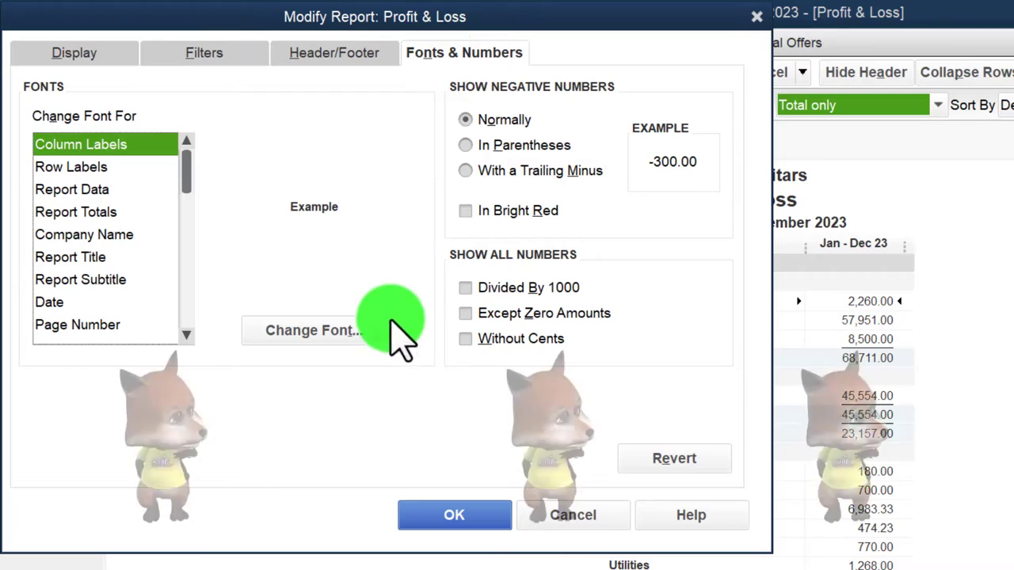
pyautogui.click(365, 333)
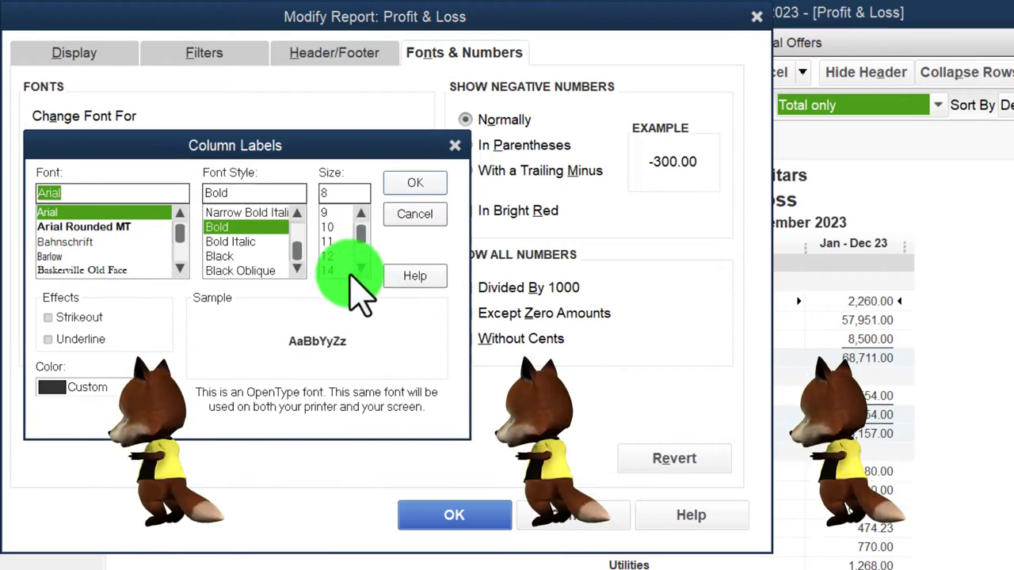
pyautogui.click(400, 190)
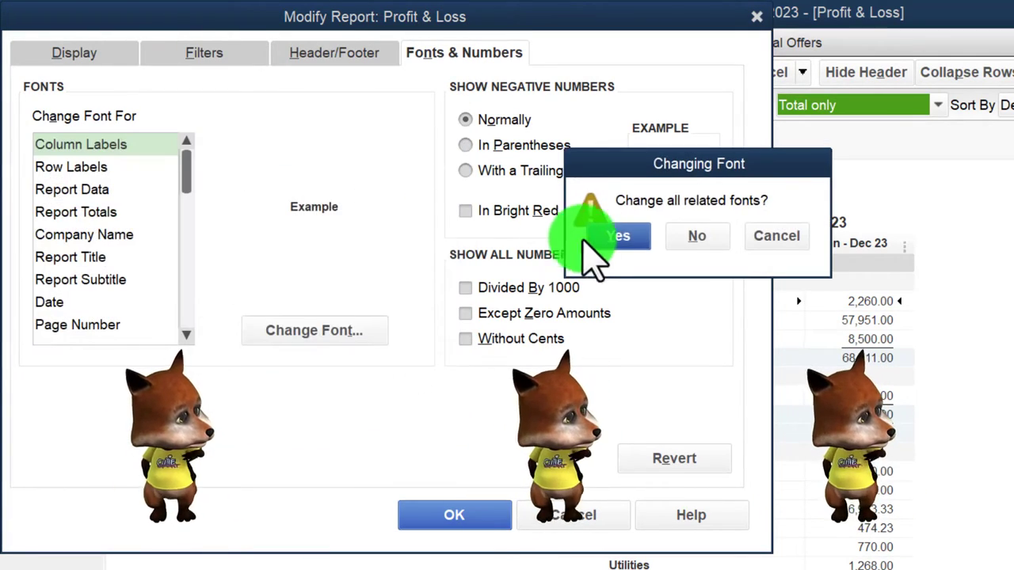
pyautogui.click(606, 236)
pyautogui.click(457, 517)
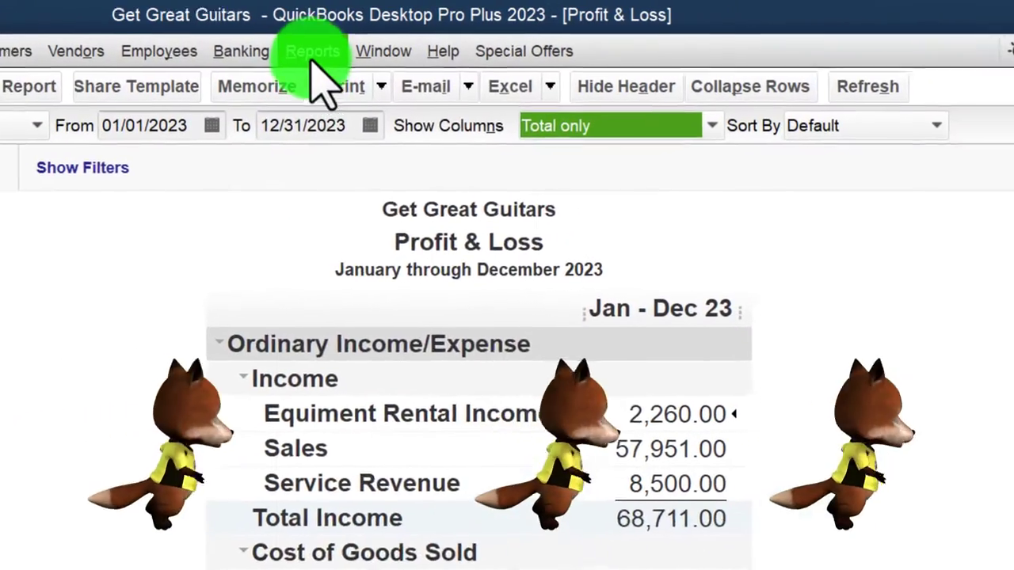
# Open a Standard Balance Sheet report with a start date of 01/01/2023.
pyautogui.click(538, 45)
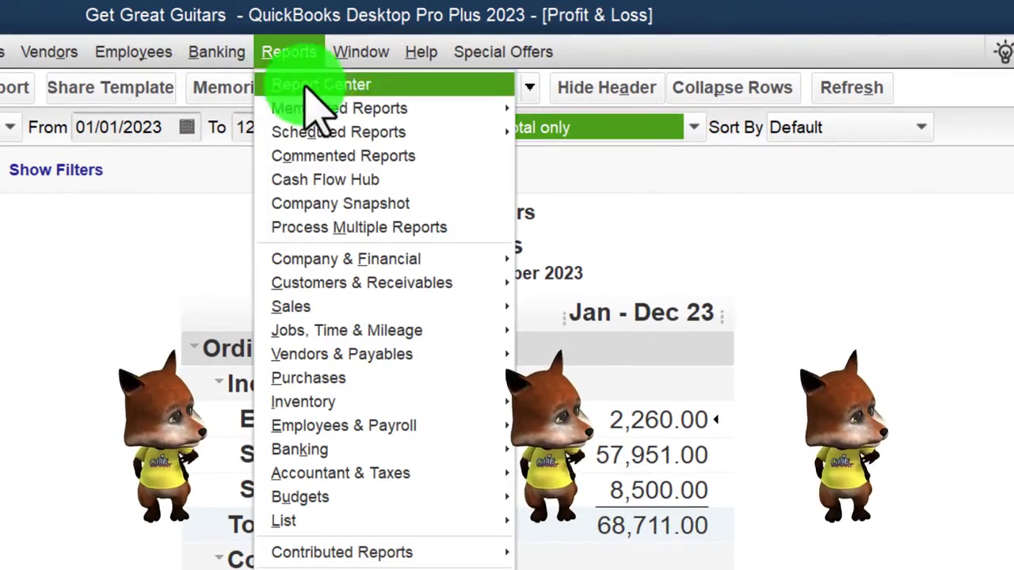
pyautogui.moveTo(452, 259)
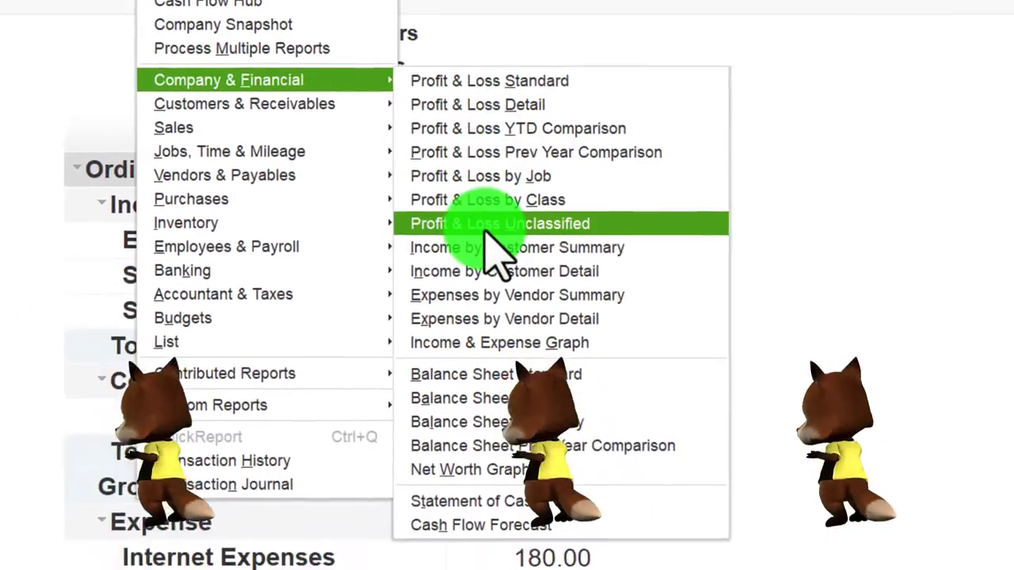
pyautogui.click(495, 359)
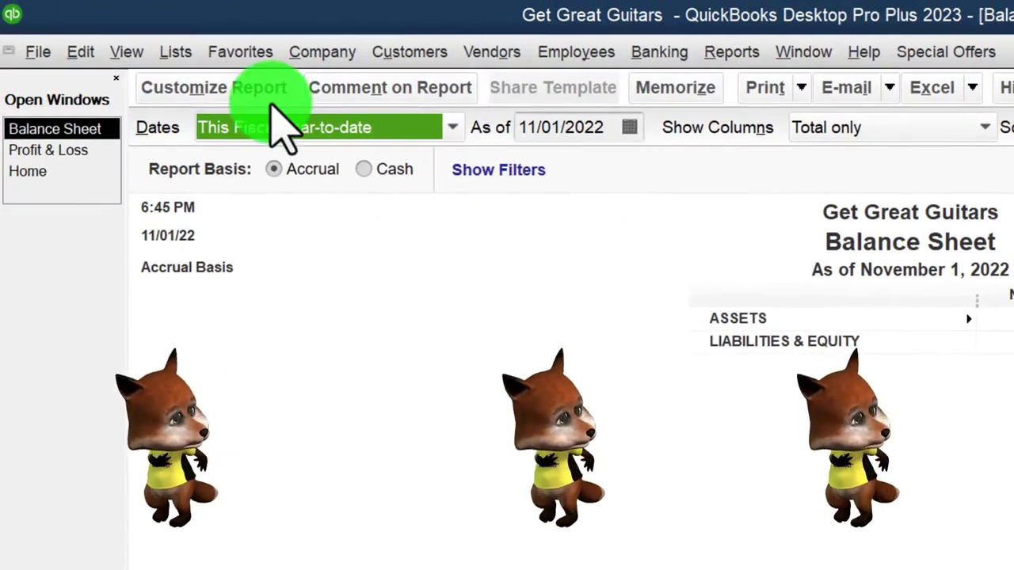
pyautogui.click(265, 93)
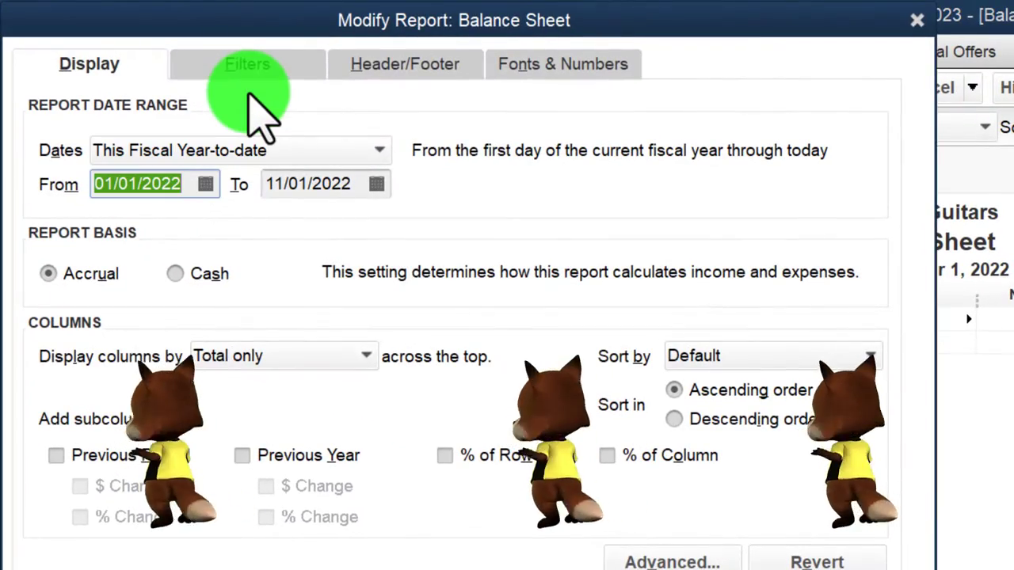
pyautogui.write('01/01/202')
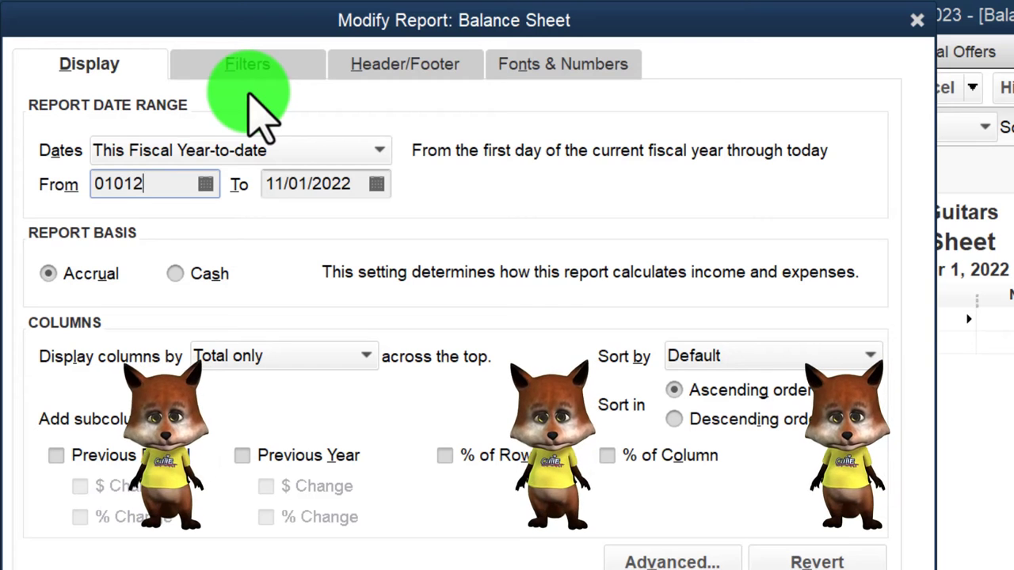
pyautogui.write('3')
pyautogui.press('Tab')
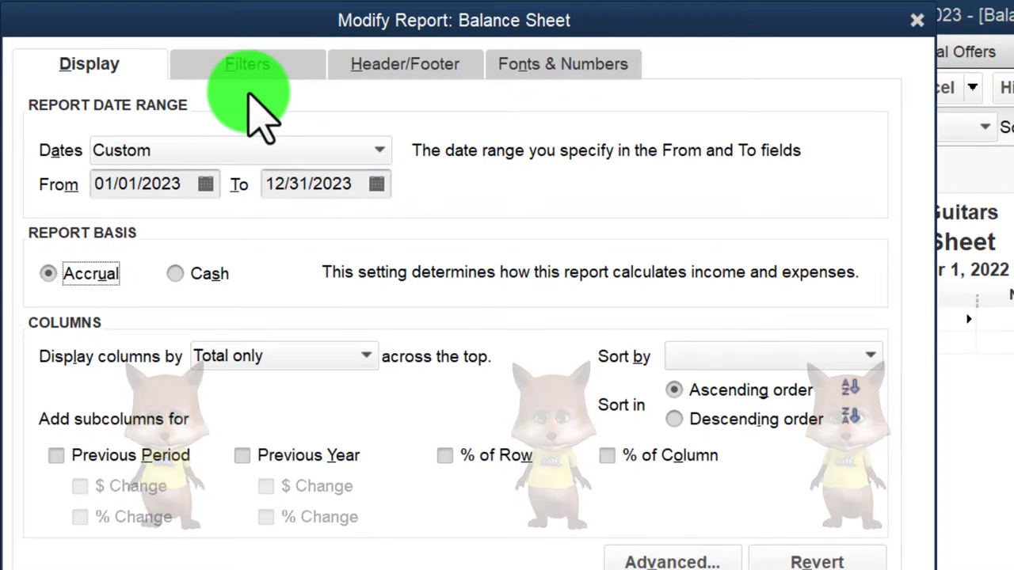
# Set the Balance Sheet fonts to size 14 across all related labels.
pyautogui.click(568, 65)
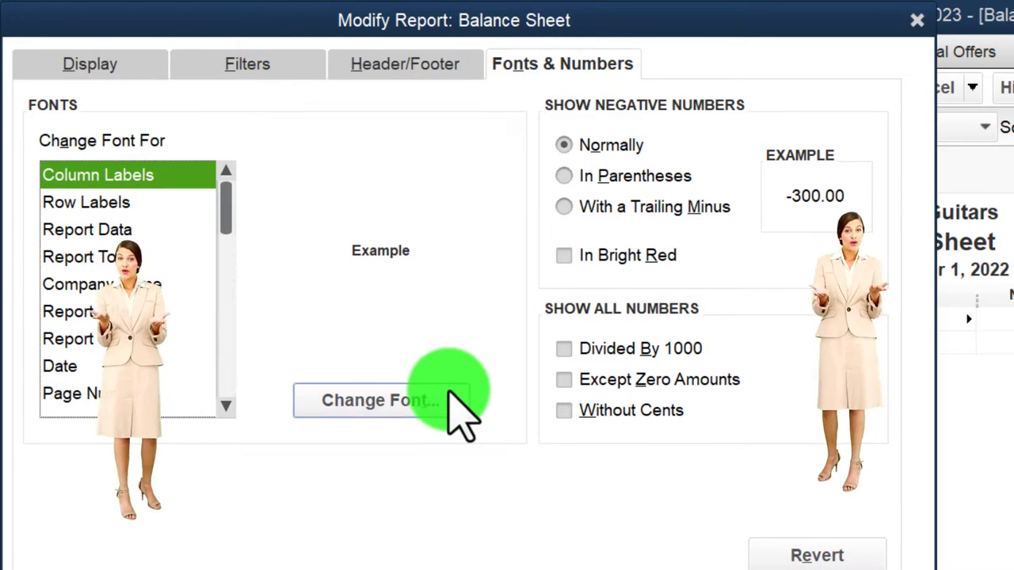
pyautogui.click(449, 392)
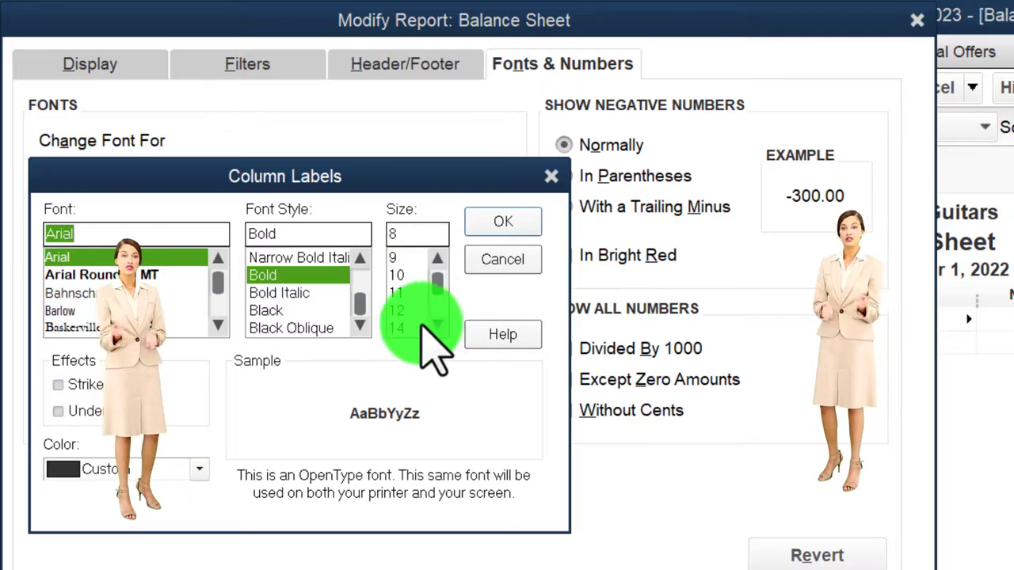
pyautogui.click(421, 327)
pyautogui.click(491, 225)
pyautogui.click(724, 283)
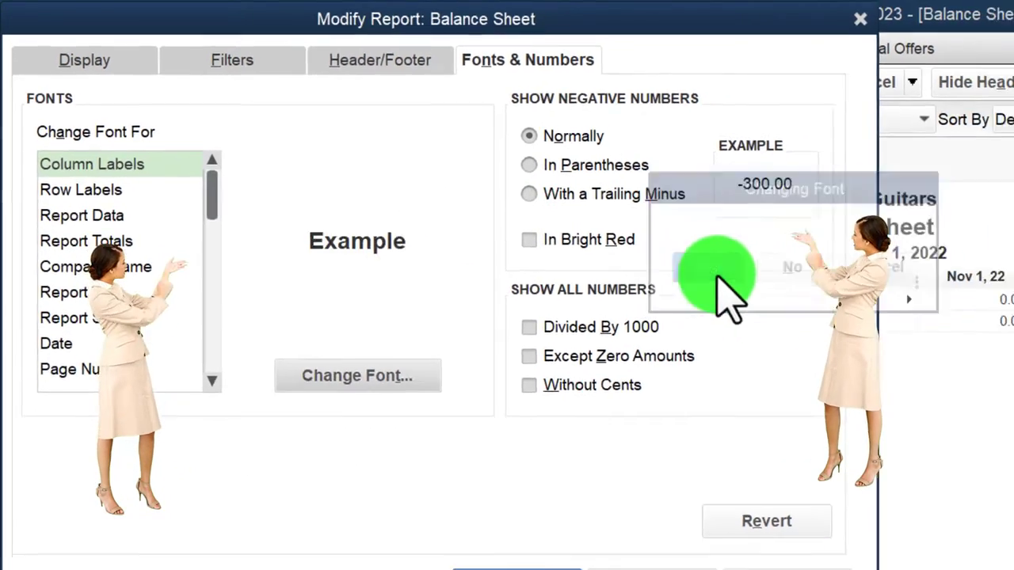
pyautogui.click(498, 525)
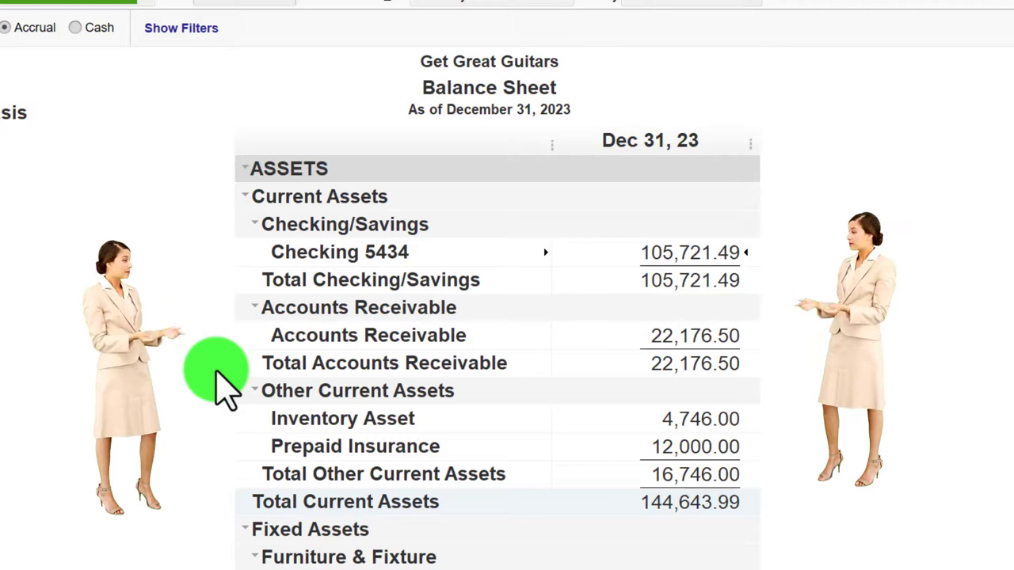
# Scroll the Balance Sheet down to Sales Tax Payable (2,897.55), then bring Home to the front.
pyautogui.scroll(-3, 226, 388)
pyautogui.scroll(-5, 225, 361)
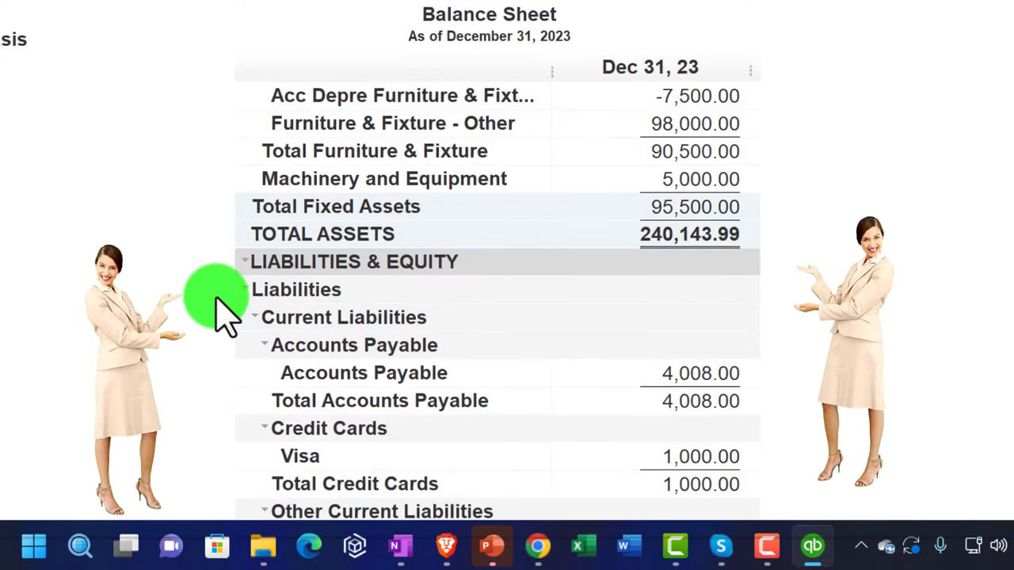
pyautogui.scroll(-6, 226, 313)
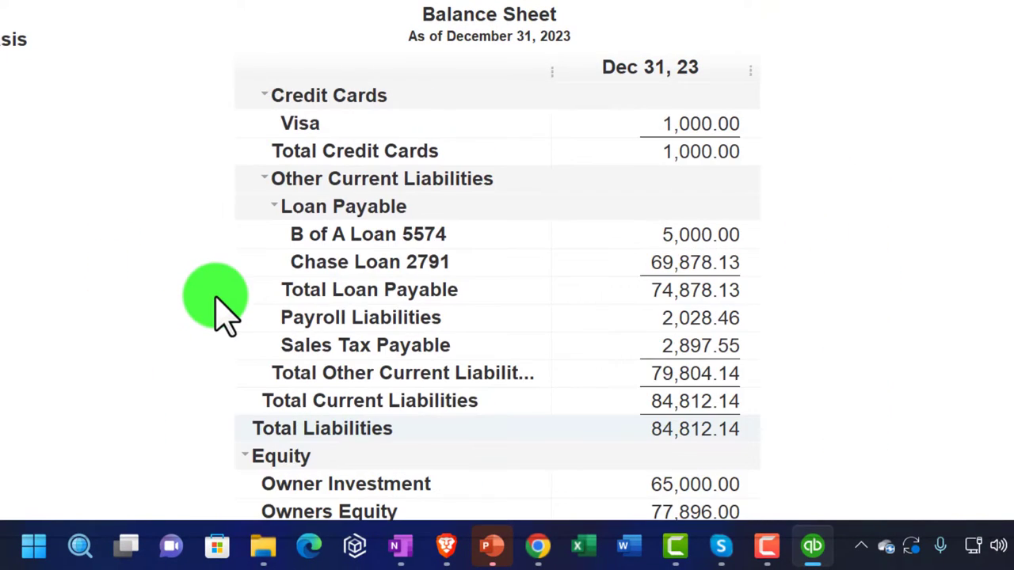
pyautogui.scroll(-2, 225, 313)
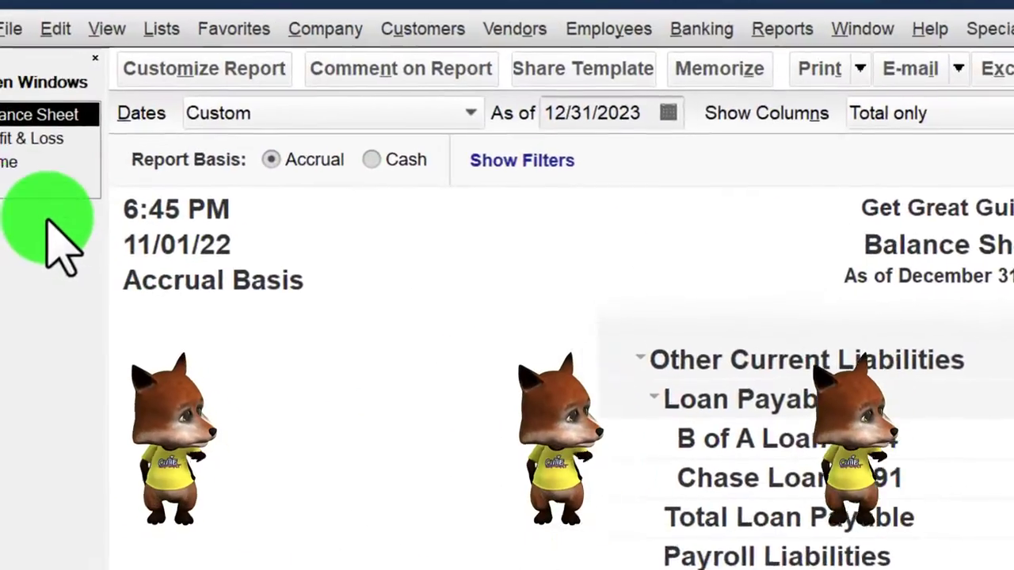
pyautogui.click(48, 203)
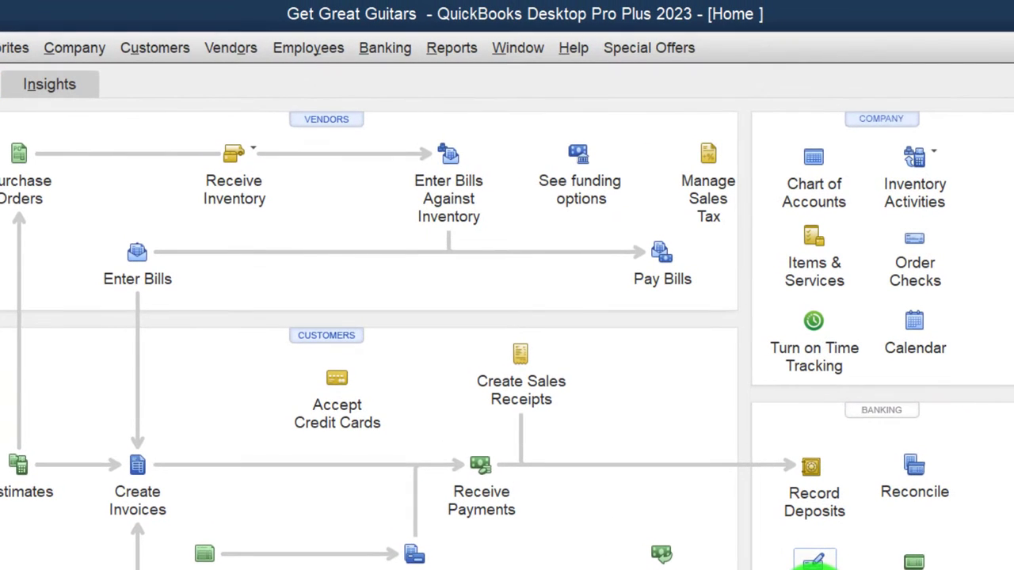
pyautogui.click(637, 291)
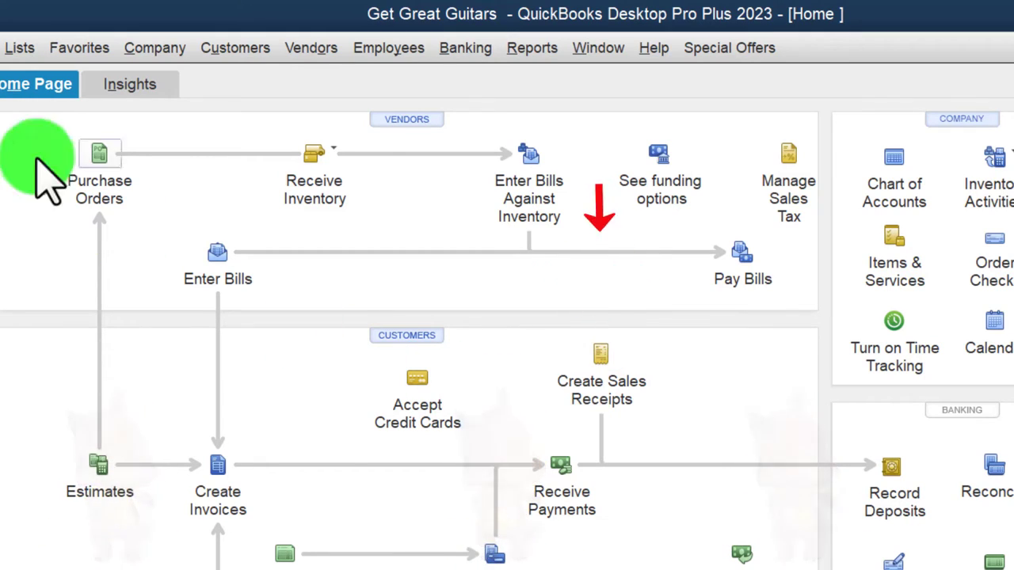
pyautogui.click(0, 48)
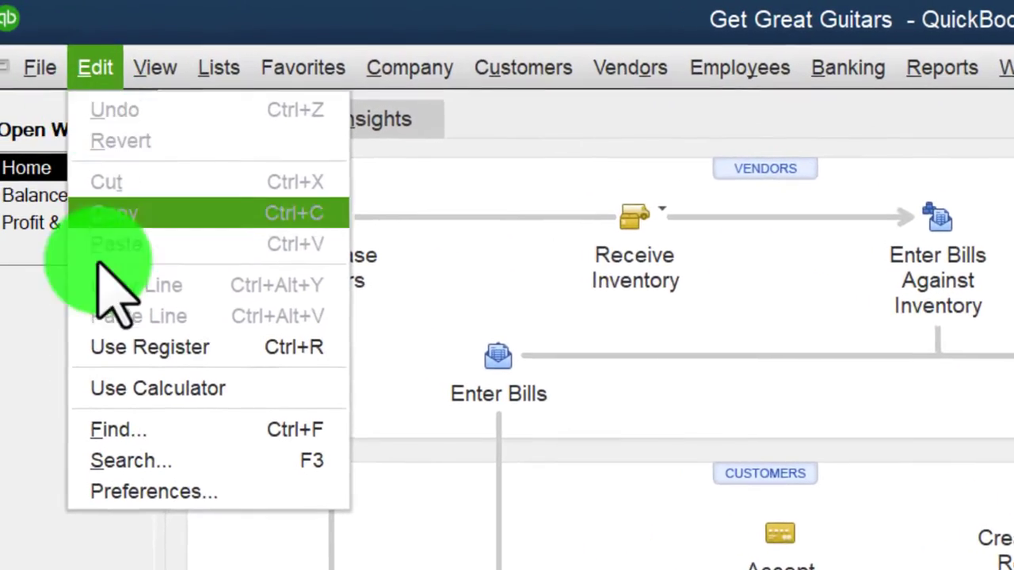
pyautogui.click(158, 501)
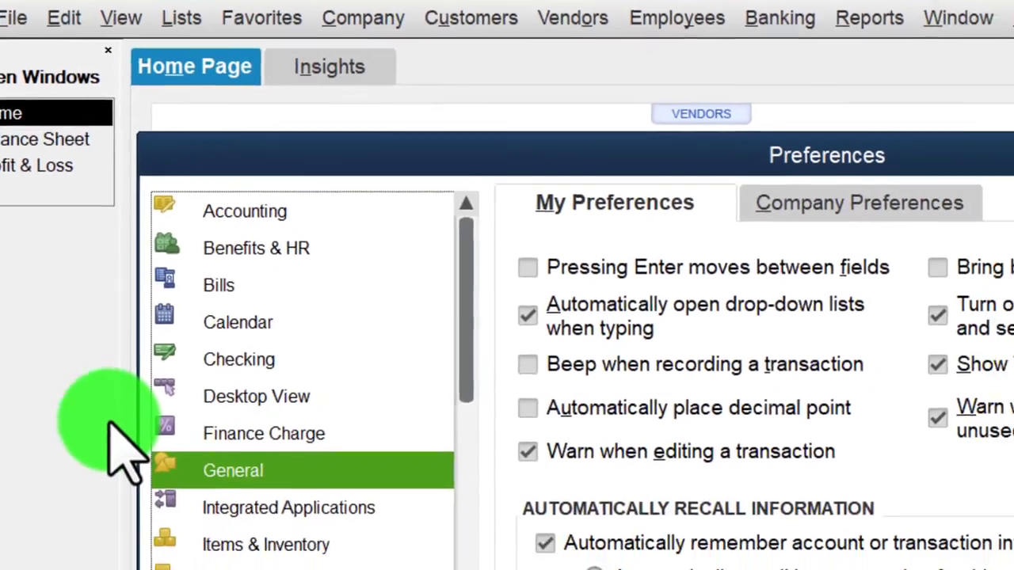
pyautogui.scroll(-1, 207, 504)
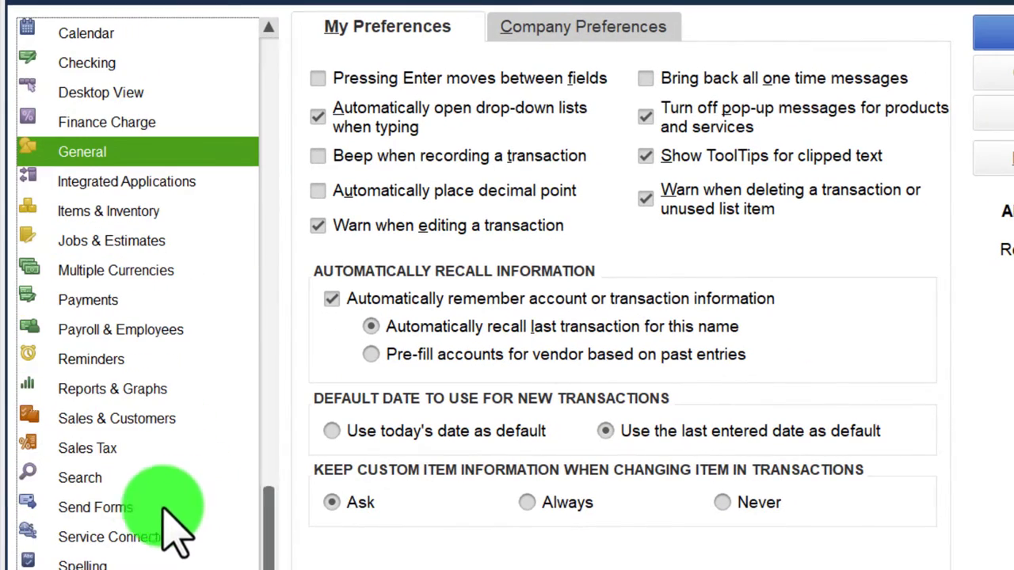
pyautogui.click(89, 449)
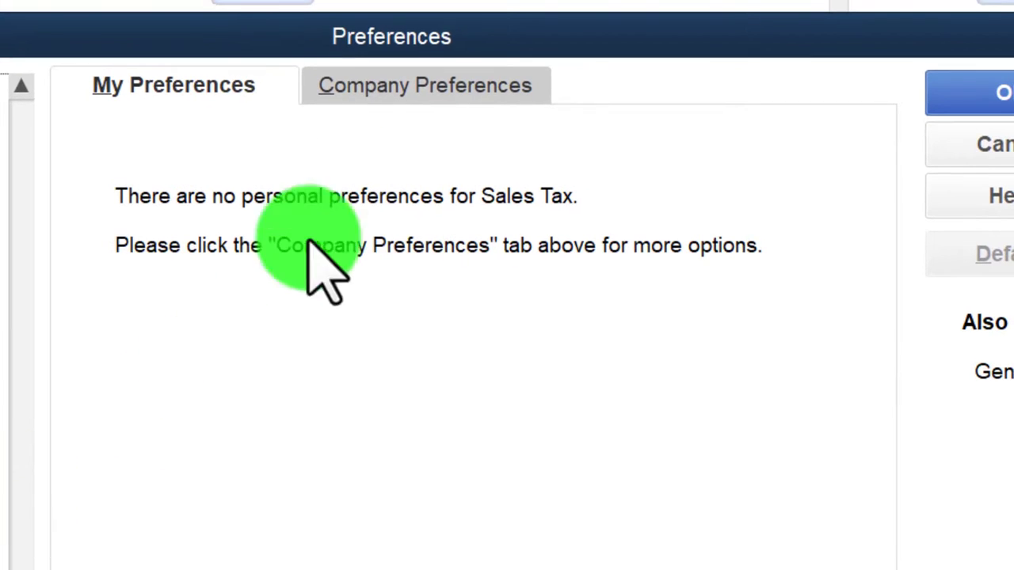
pyautogui.click(572, 22)
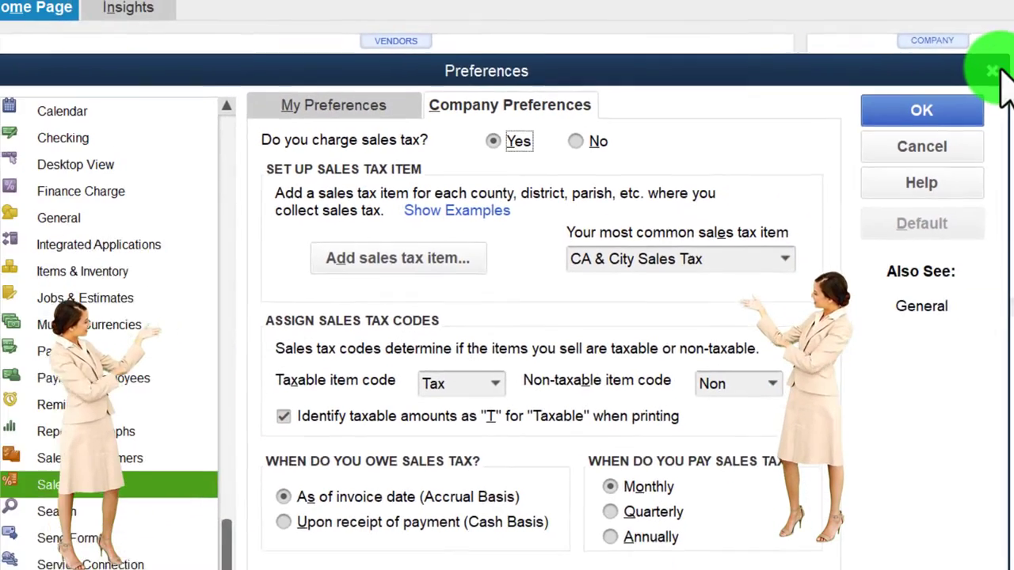
pyautogui.click(990, 93)
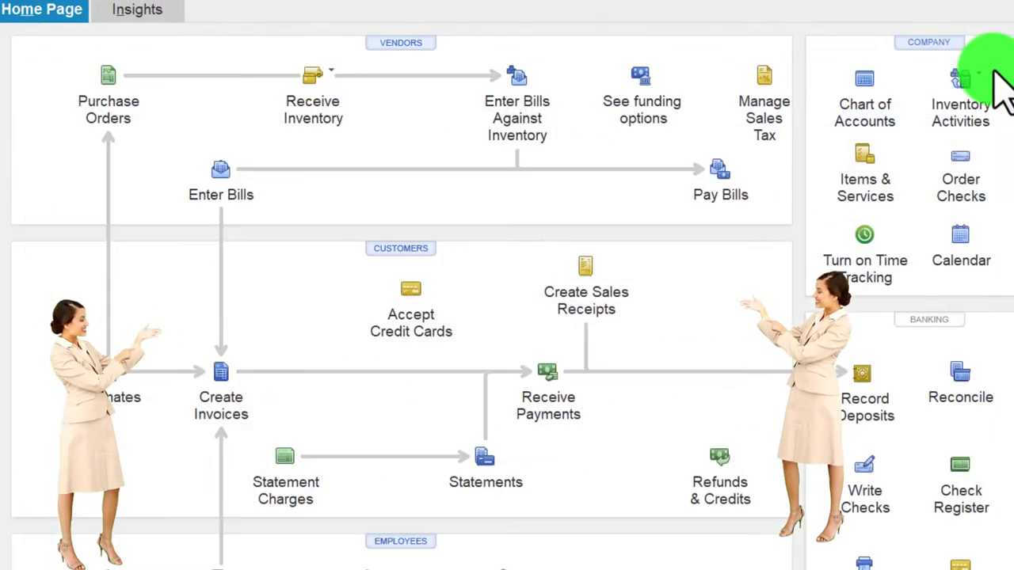
pyautogui.click(32, 1)
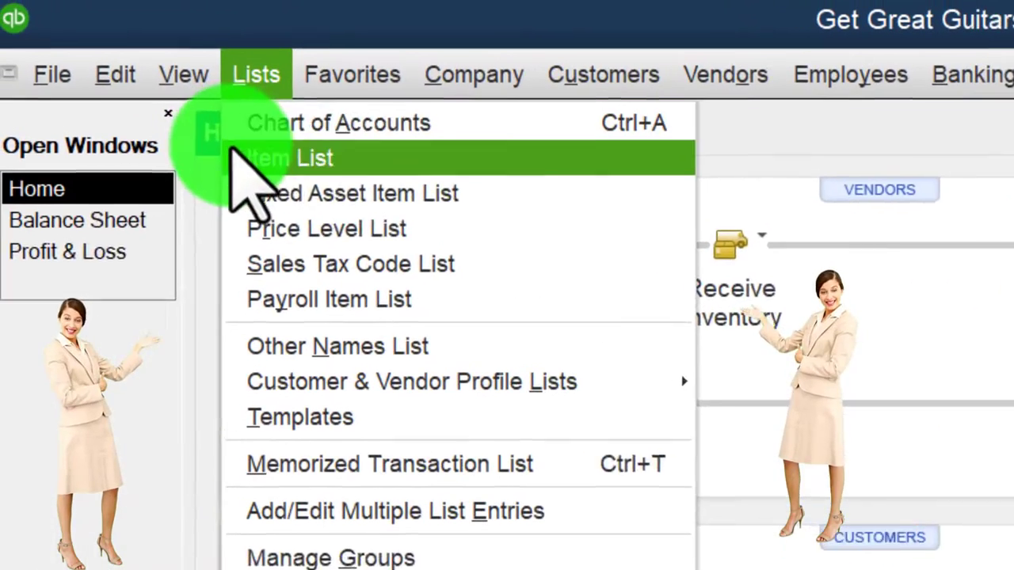
pyautogui.click(421, 168)
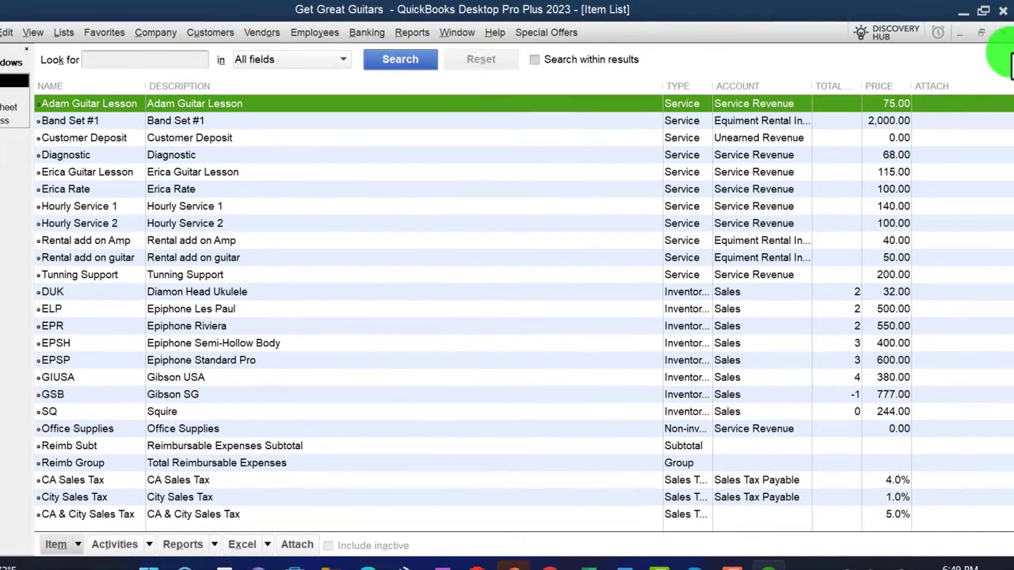
pyautogui.click(1002, 36)
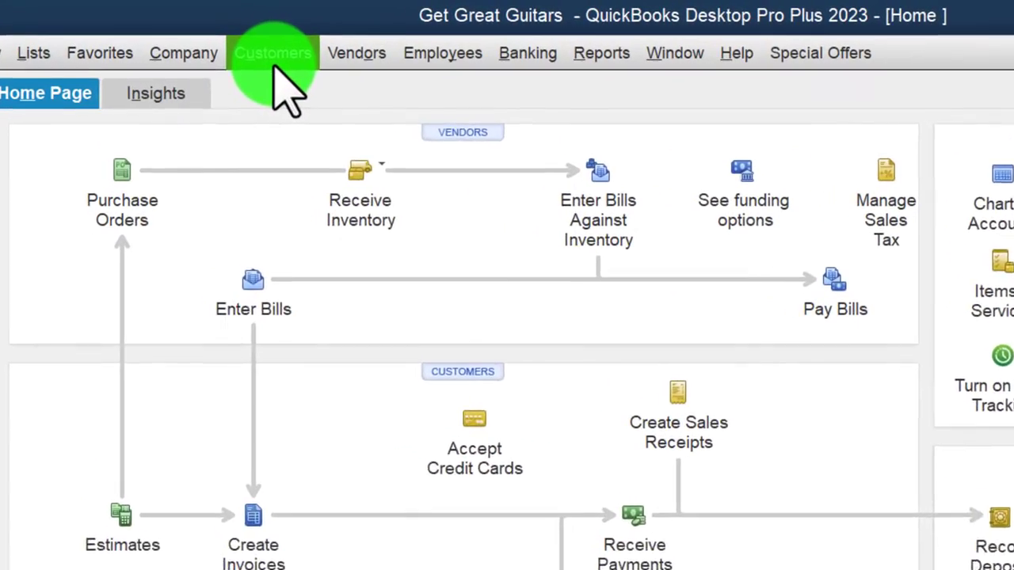
# Open the Customer Center to view Anderson Guitars' details and transaction history.
pyautogui.click(275, 62)
pyautogui.click(303, 86)
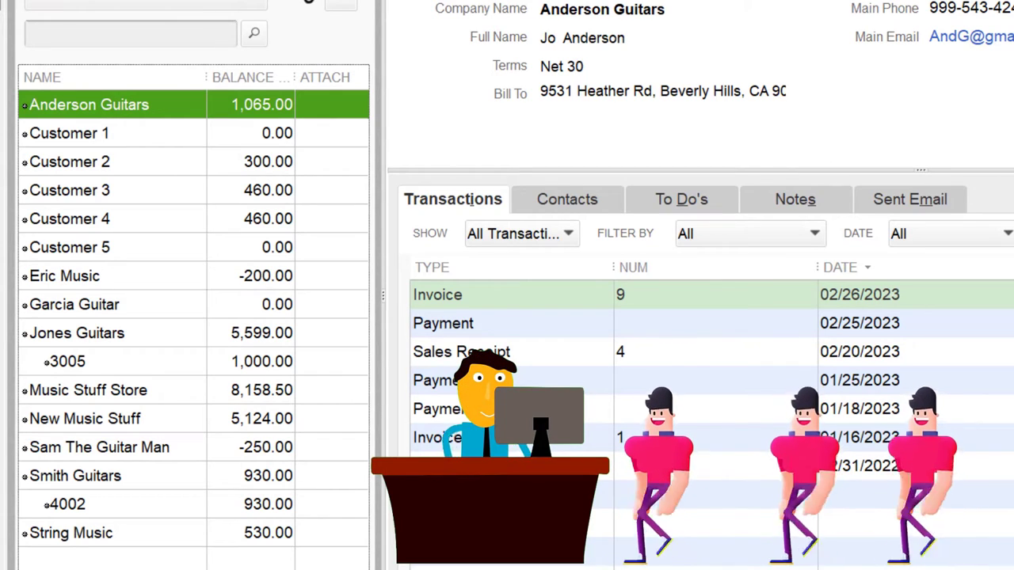
pyautogui.click(241, 79)
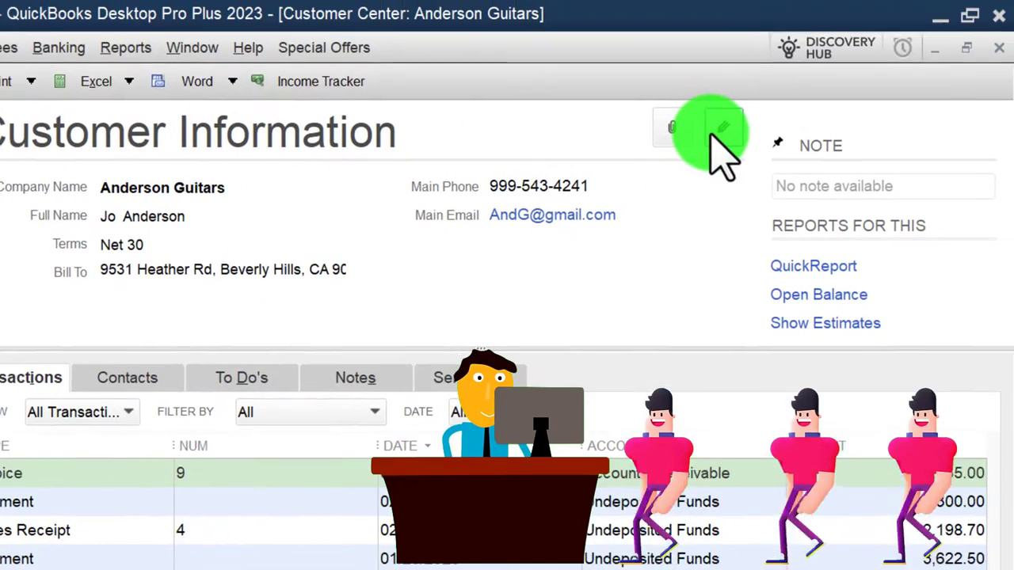
pyautogui.click(717, 133)
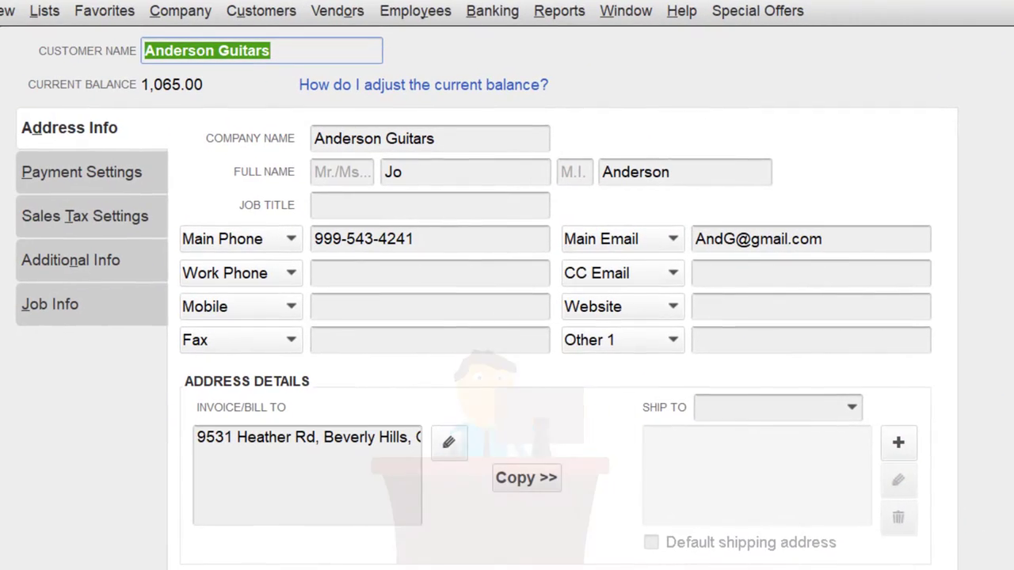
pyautogui.click(70, 222)
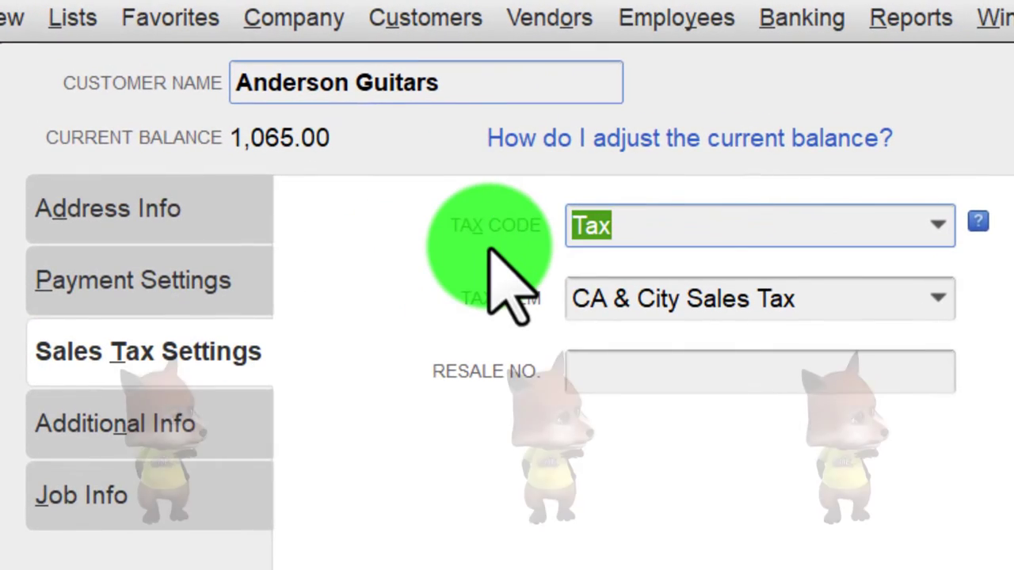
pyautogui.click(937, 226)
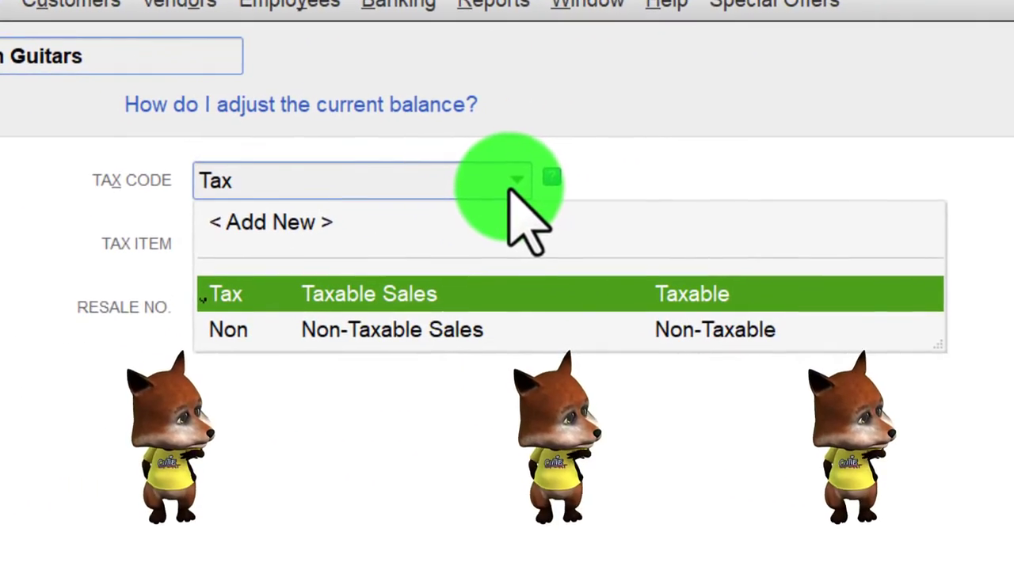
pyautogui.click(519, 179)
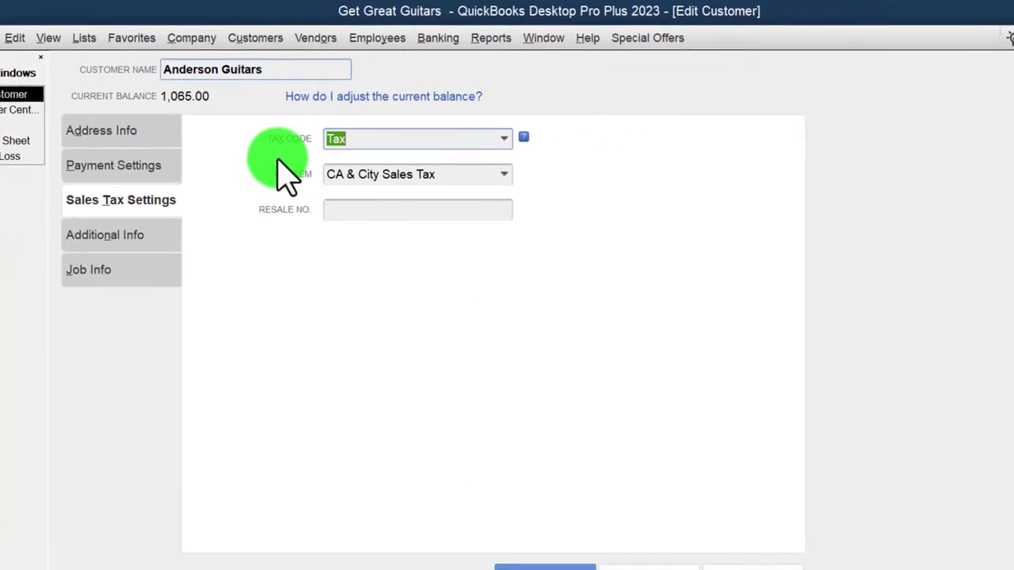
pyautogui.click(1002, 35)
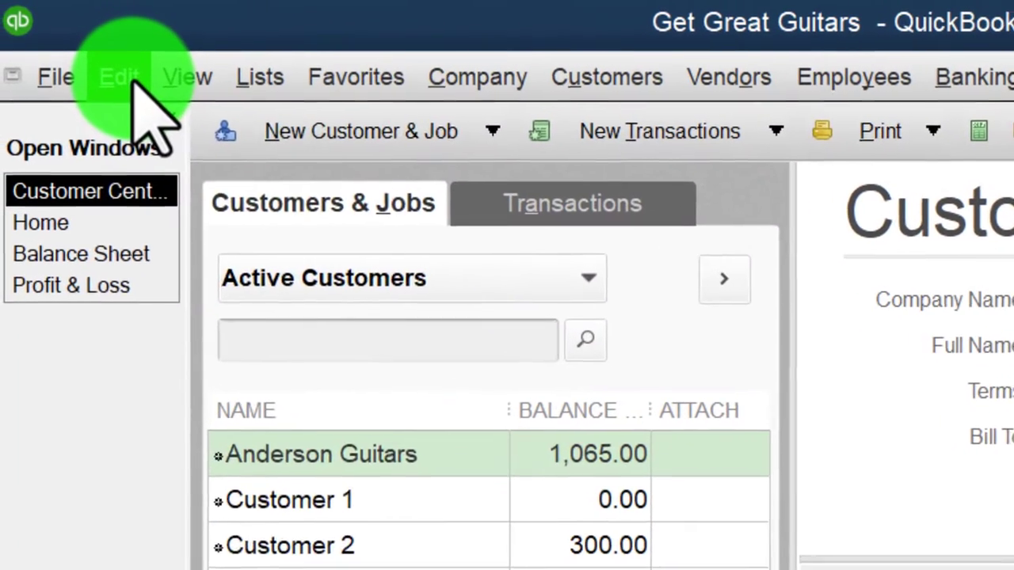
# Show the Sales Tax company preferences: accrual-basis liability, paid monthly.
pyautogui.click(83, 62)
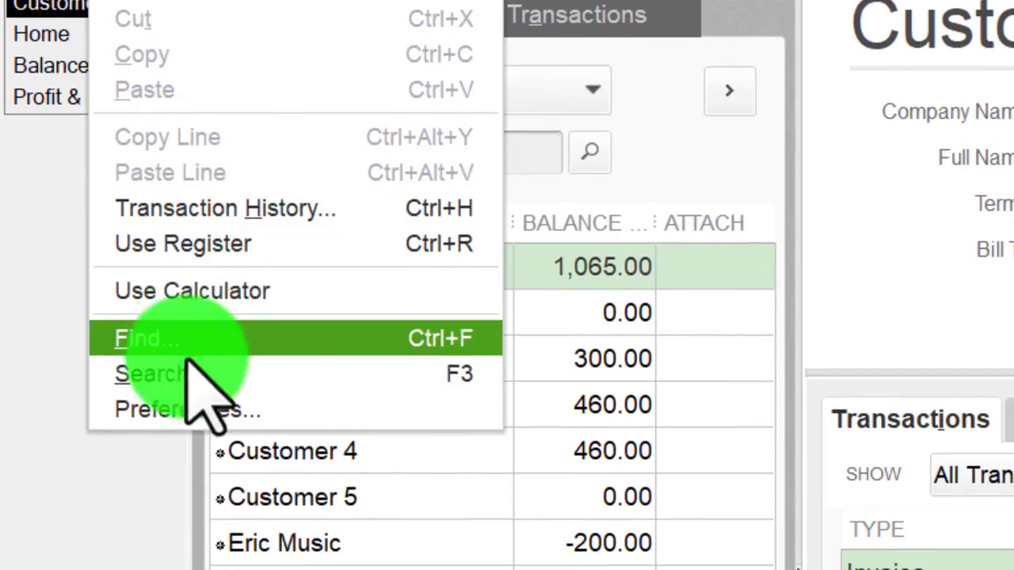
pyautogui.click(186, 408)
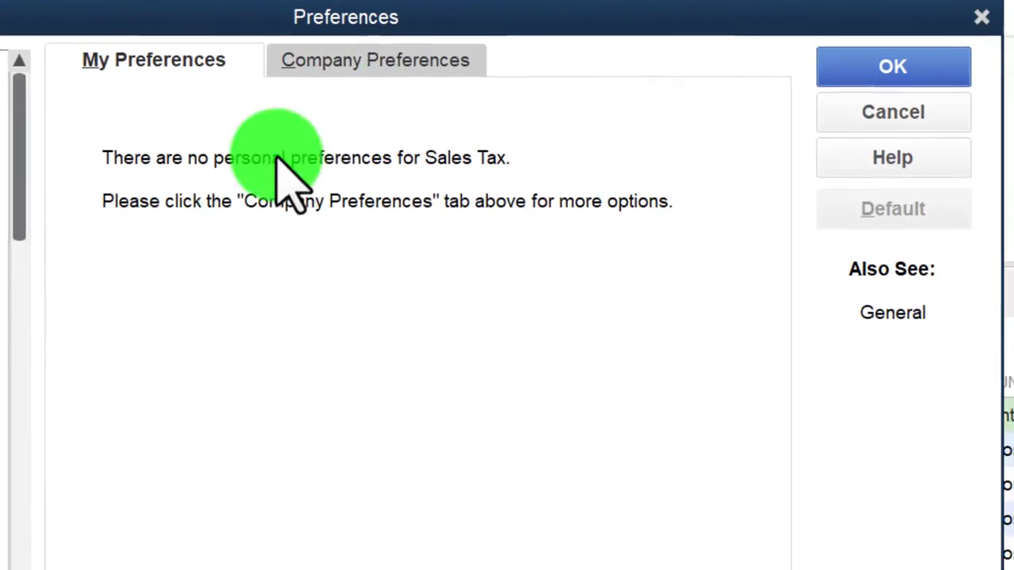
pyautogui.click(354, 68)
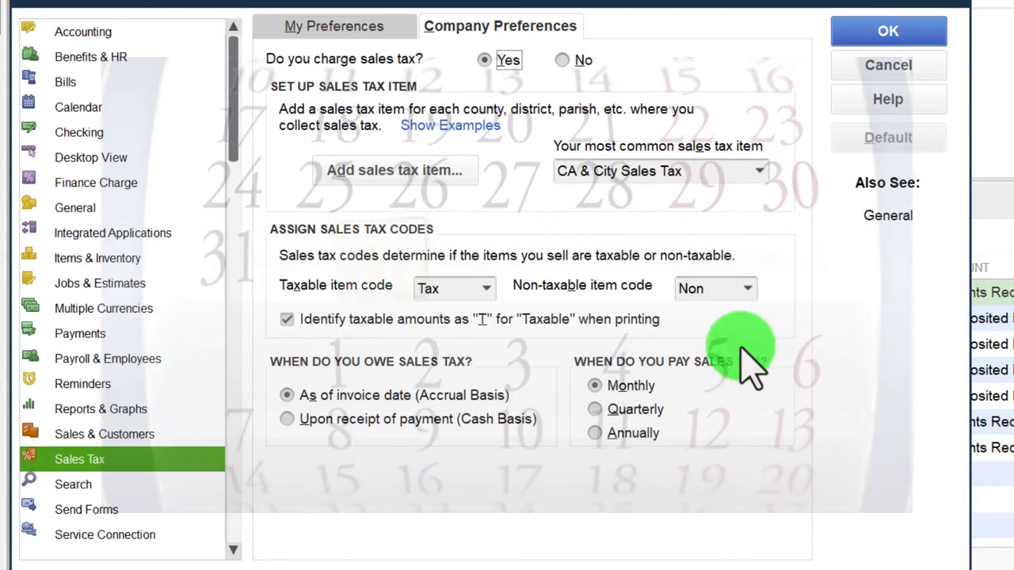
# Close Preferences and QuickZoom into the Sales amount on the 2023 Profit & Loss.
pyautogui.click(943, 30)
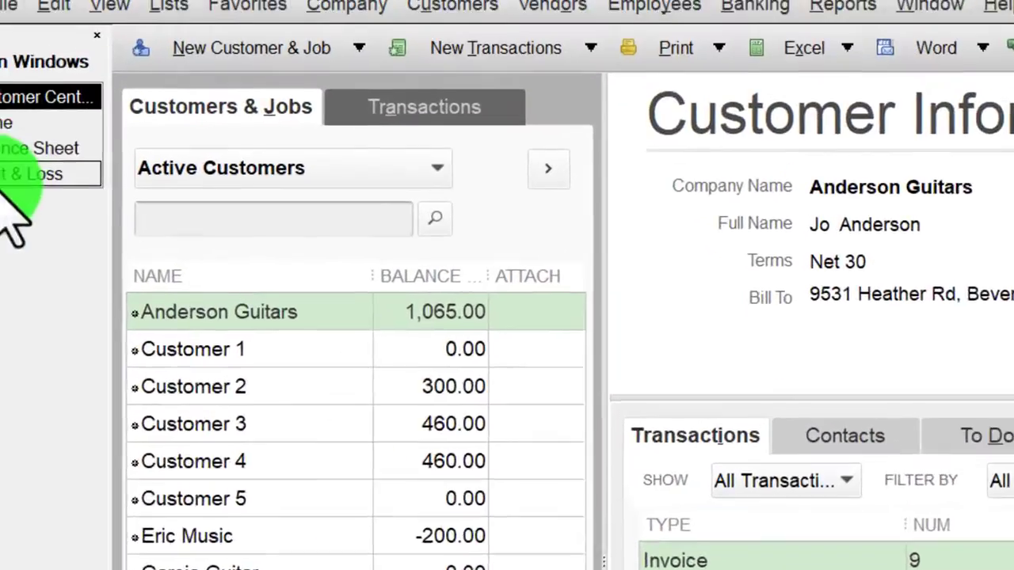
pyautogui.click(0, 45)
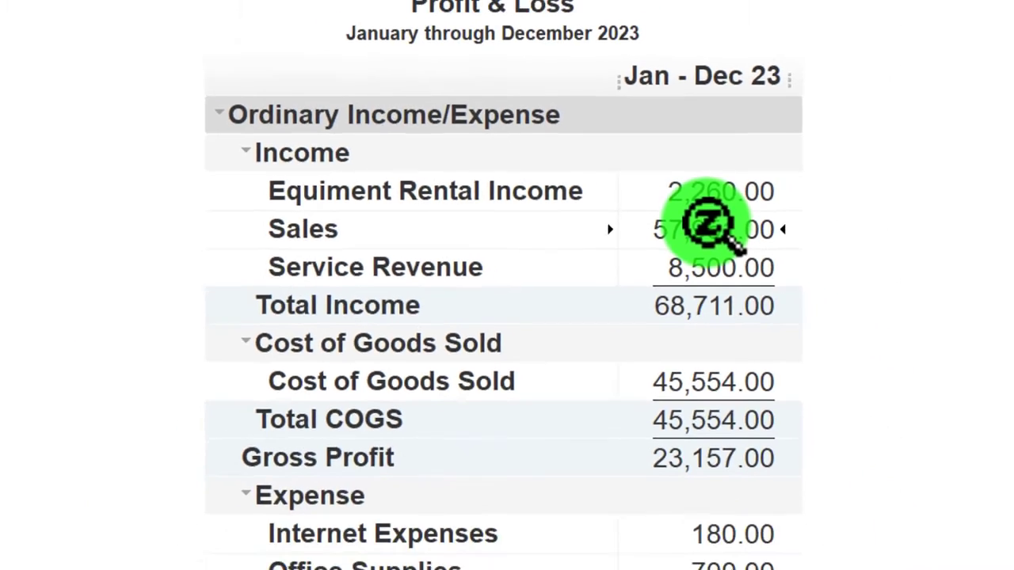
pyautogui.doubleClick(780, 255)
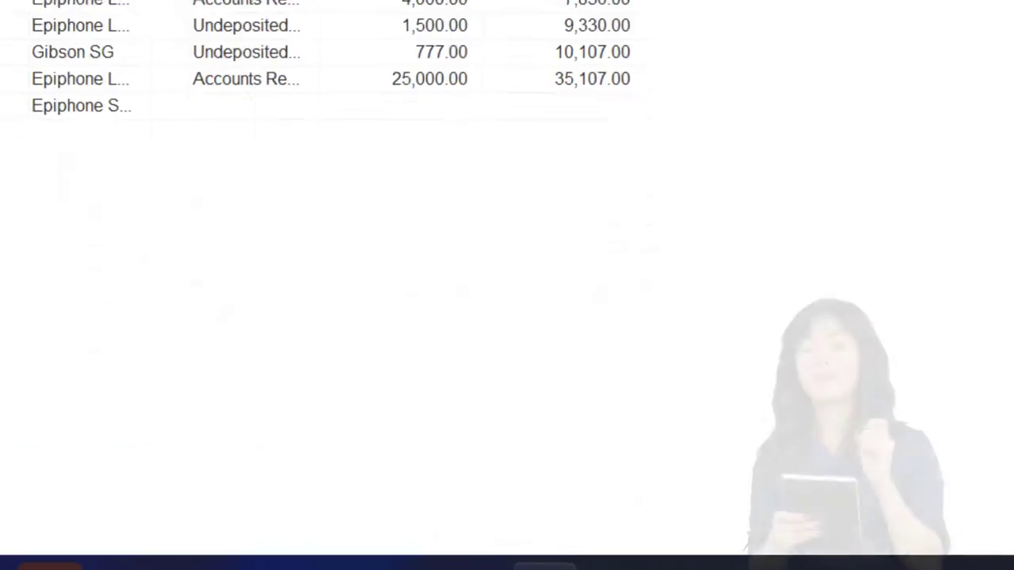
# Return to the Profit & Loss report, then switch to the Balance Sheet.
pyautogui.click(901, 295)
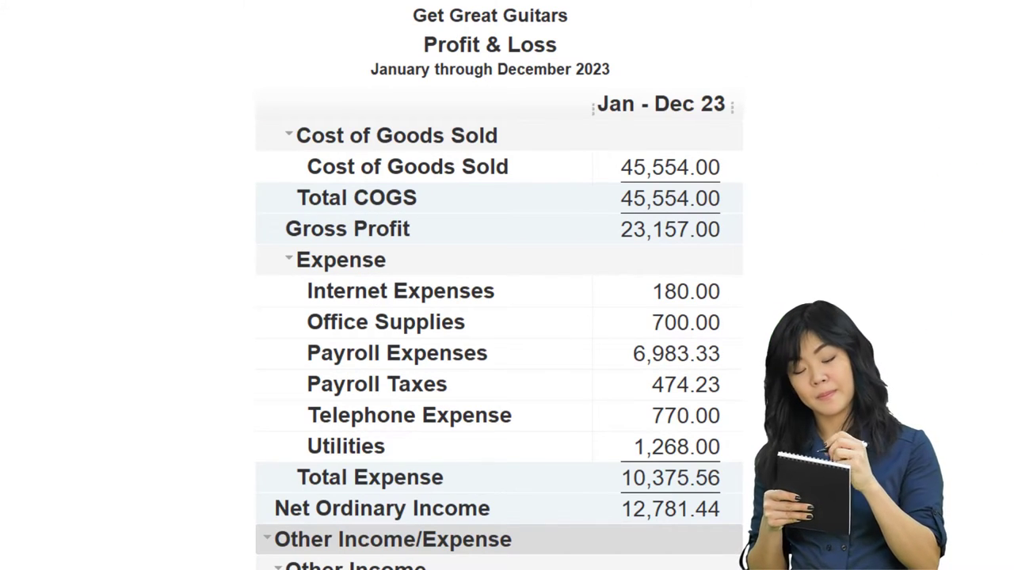
pyautogui.scroll(3, 499, 340)
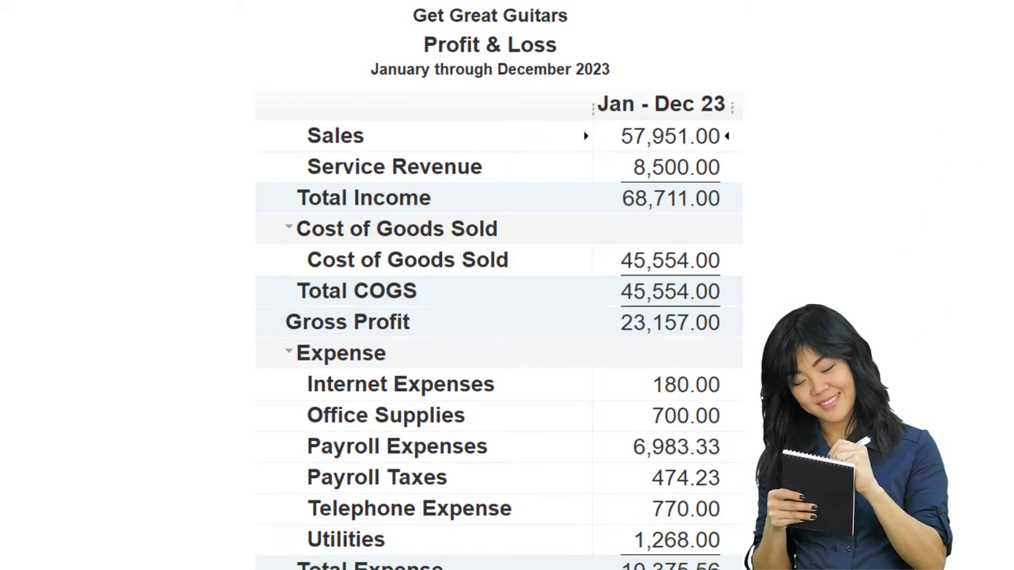
pyautogui.scroll(-3, 499, 341)
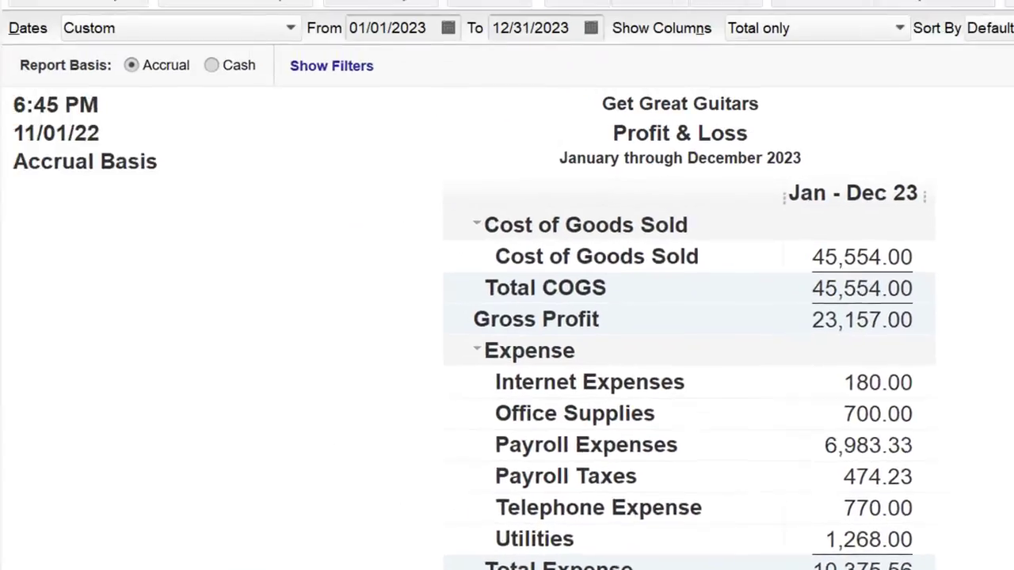
pyautogui.click(59, 134)
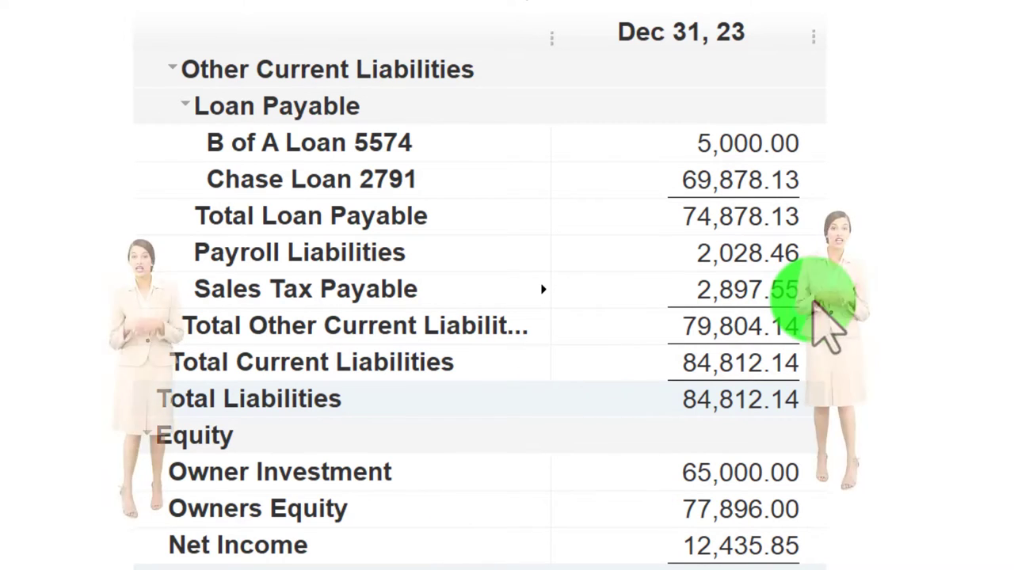
# Review Sales Tax Payable of 2,897.55 on the Balance Sheet and go back to Home.
pyautogui.scroll(5, 800, 290)
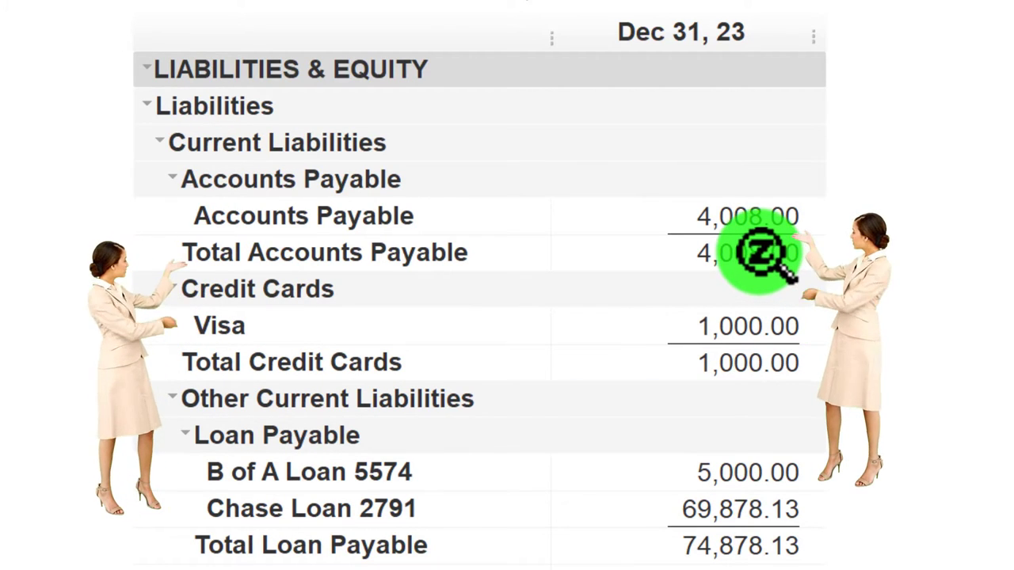
pyautogui.scroll(10, 760, 254)
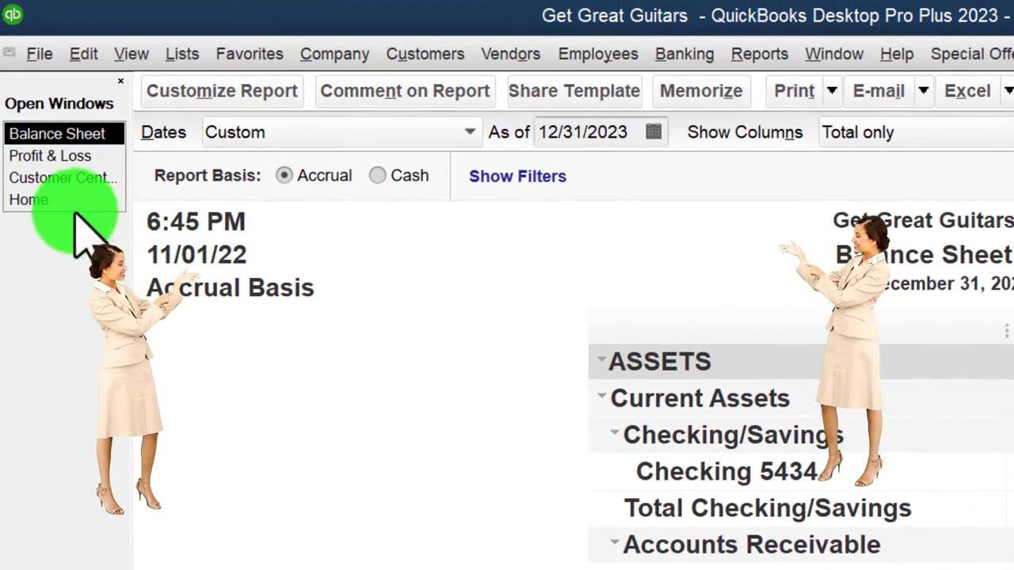
pyautogui.click(69, 202)
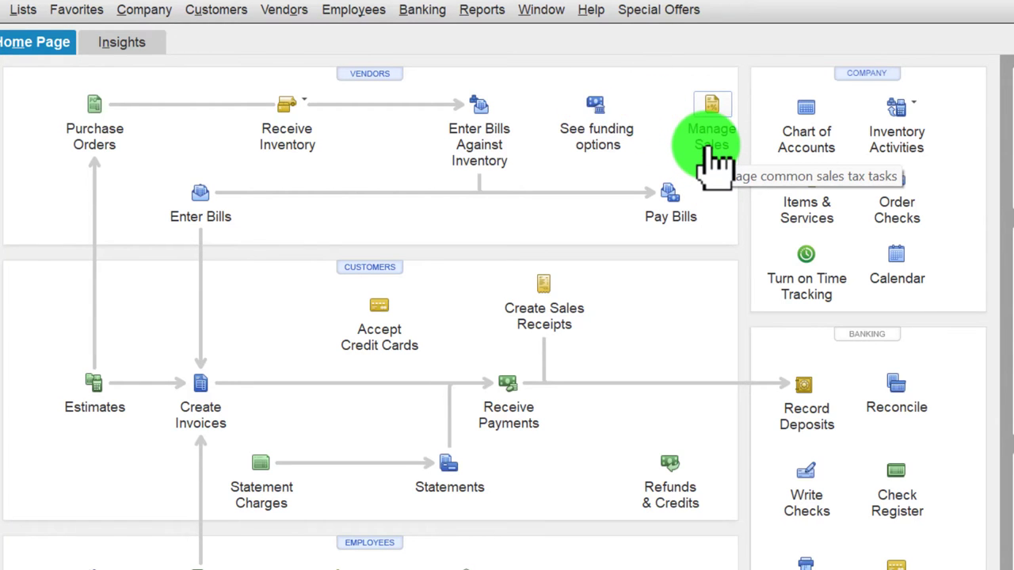
# Open Manage Sales Tax from the Home page.
pyautogui.click(715, 163)
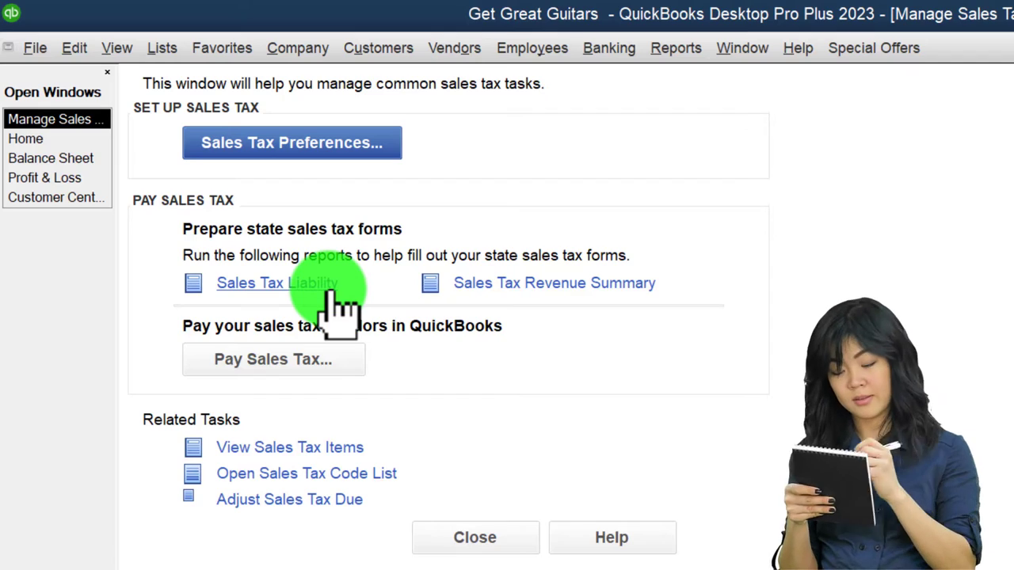
# Run the Sales Tax Liability report from 01/01/2023 to 02/28/2023.
pyautogui.click(330, 285)
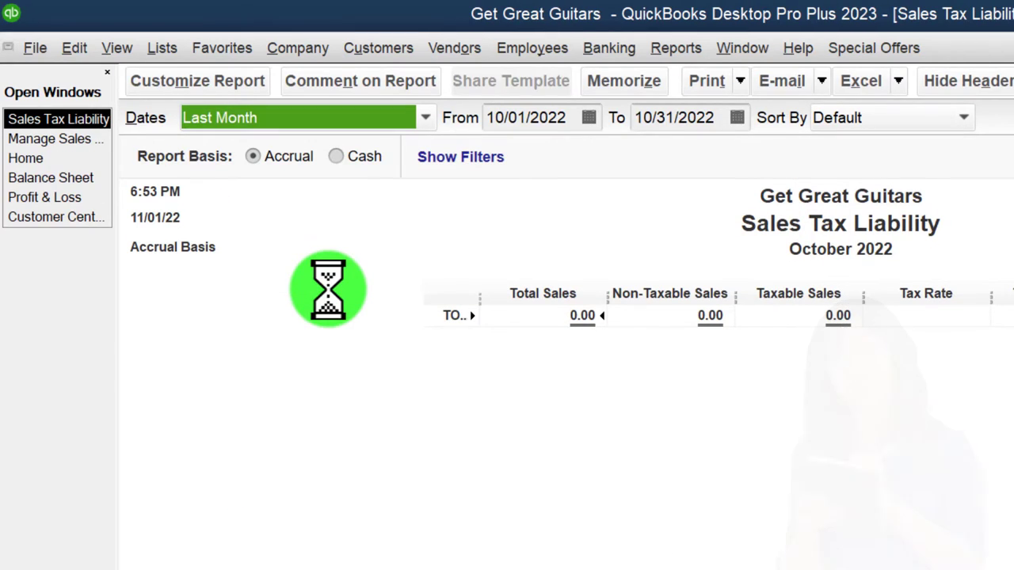
pyautogui.press('Tab')
pyautogui.write('01/01/')
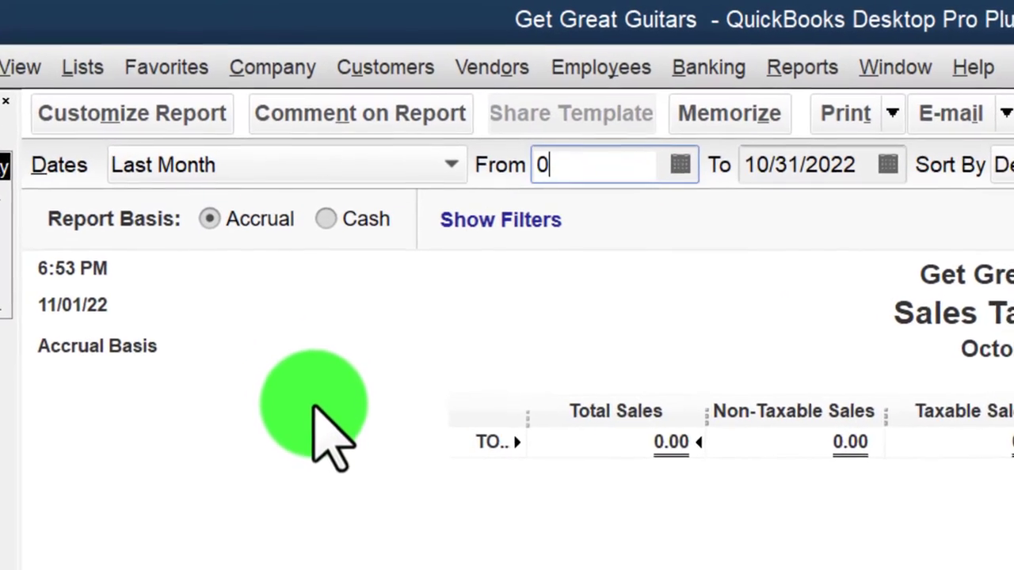
pyautogui.write('2023')
pyautogui.press('Tab')
pyautogui.write('1')
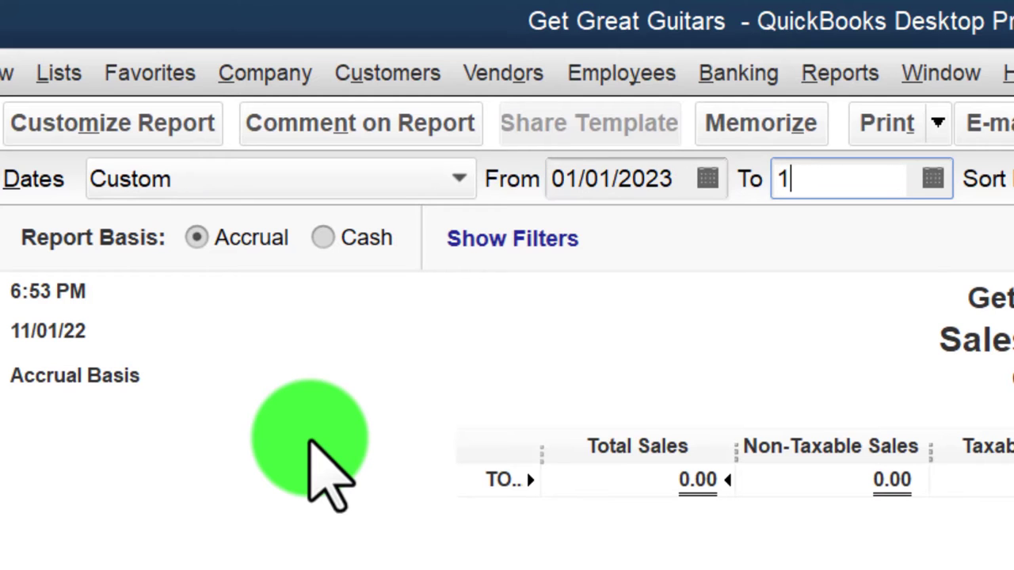
pyautogui.write('22823')
pyautogui.press('Tab')
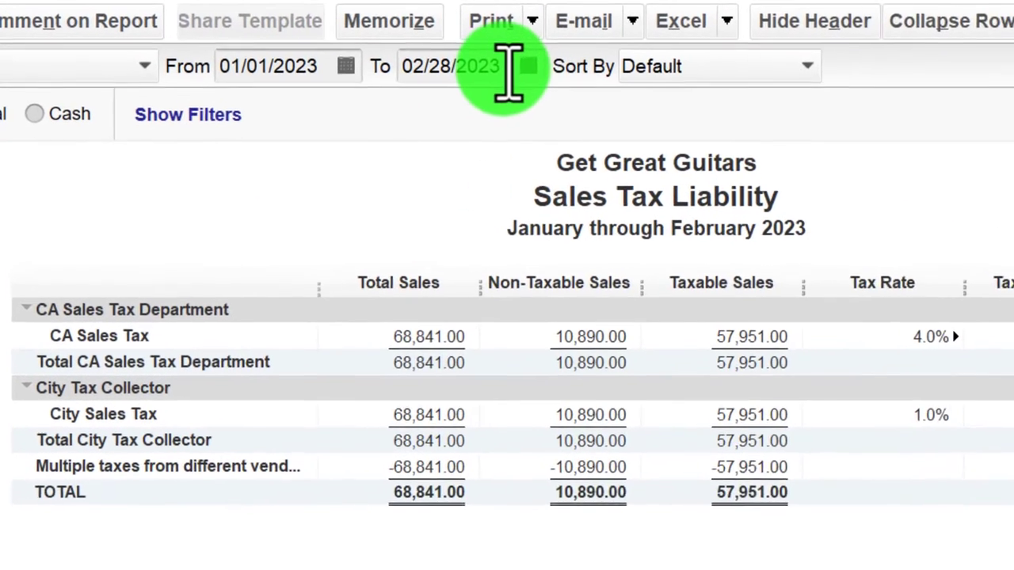
# Rerun the Sales Tax Liability report through 01/31/2023.
pyautogui.click(352, 53)
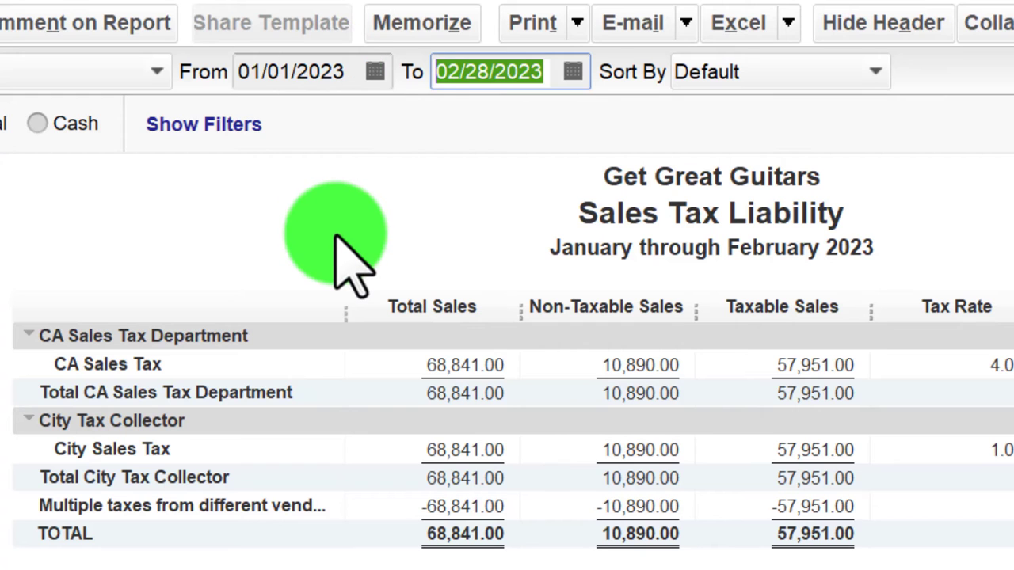
pyautogui.write('0131')
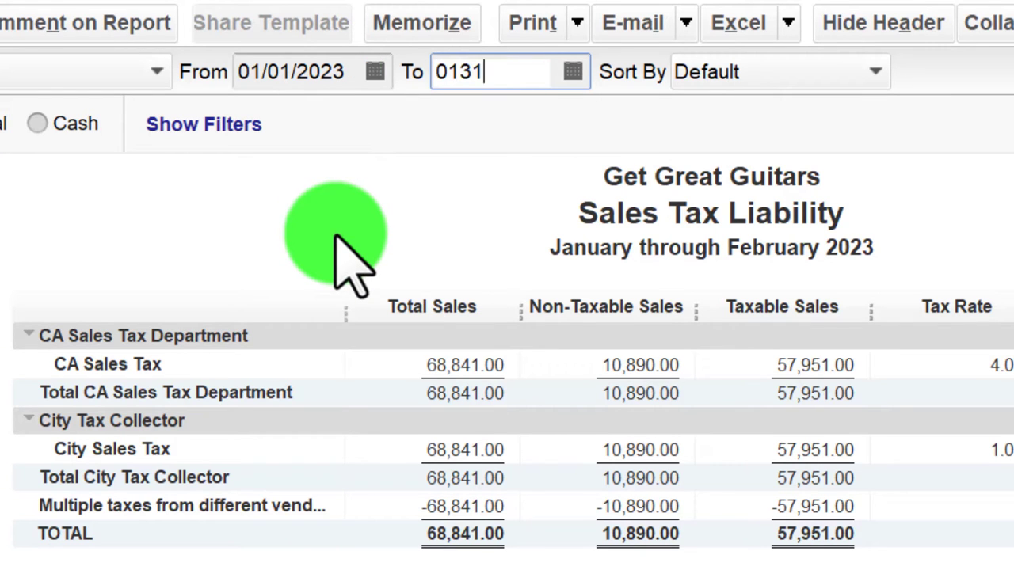
pyautogui.press('Tab')
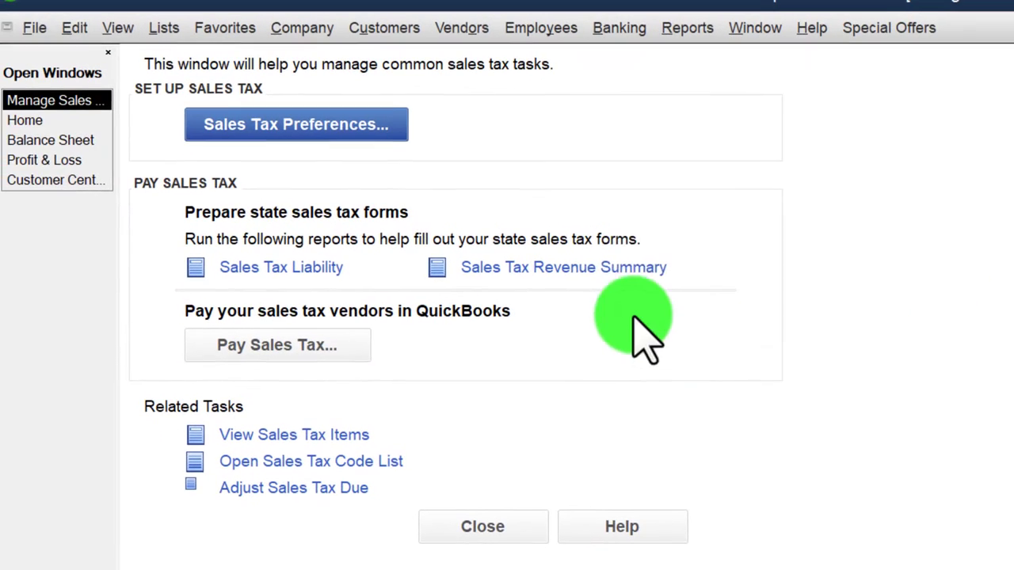
# Run the Sales Tax Revenue Summary for 01/01/2023–02/28/2023, then select the Profit & Loss end date.
pyautogui.click(610, 274)
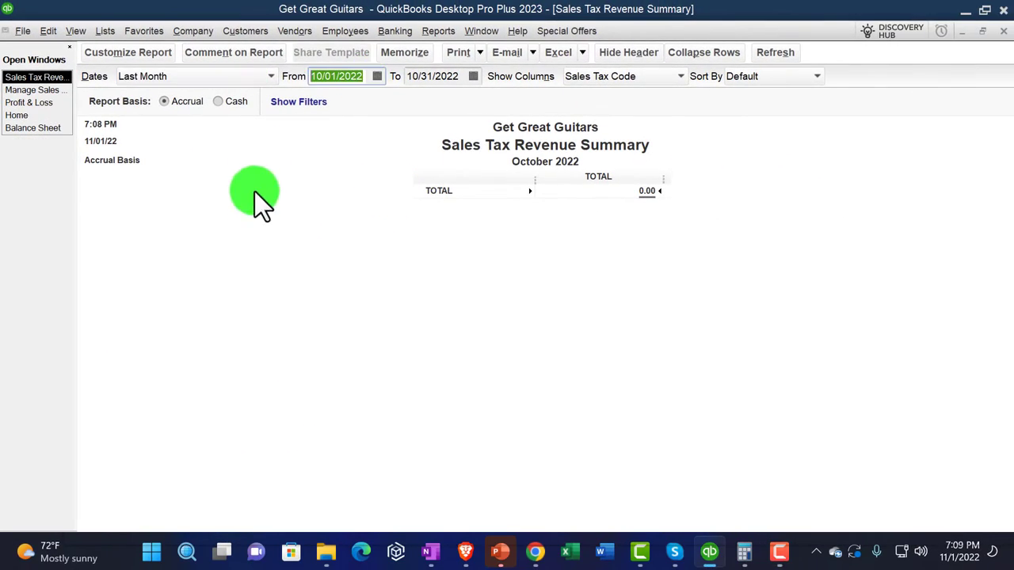
pyautogui.write('01012023')
pyautogui.press('Tab')
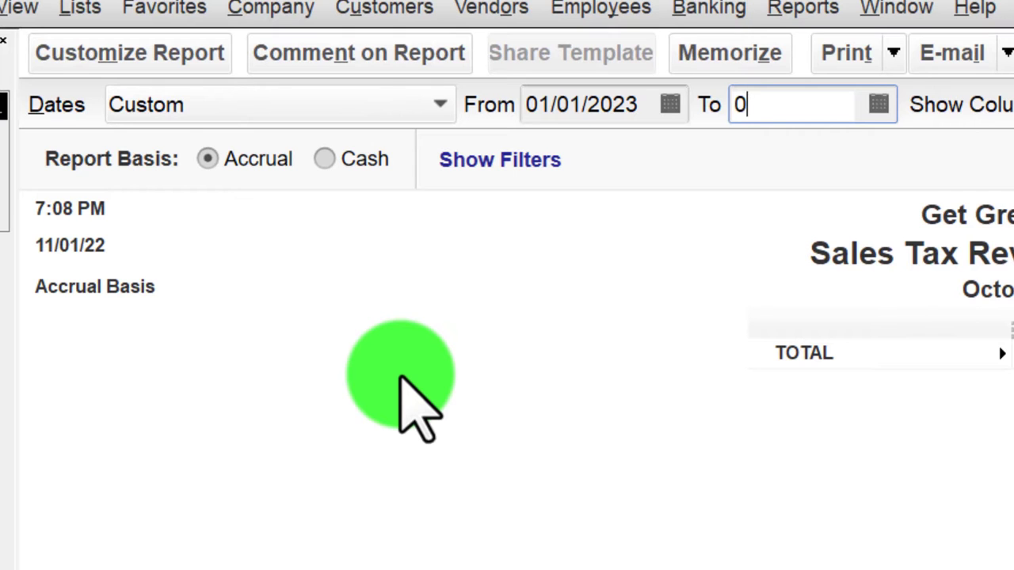
pyautogui.write('022823')
pyautogui.press('Tab')
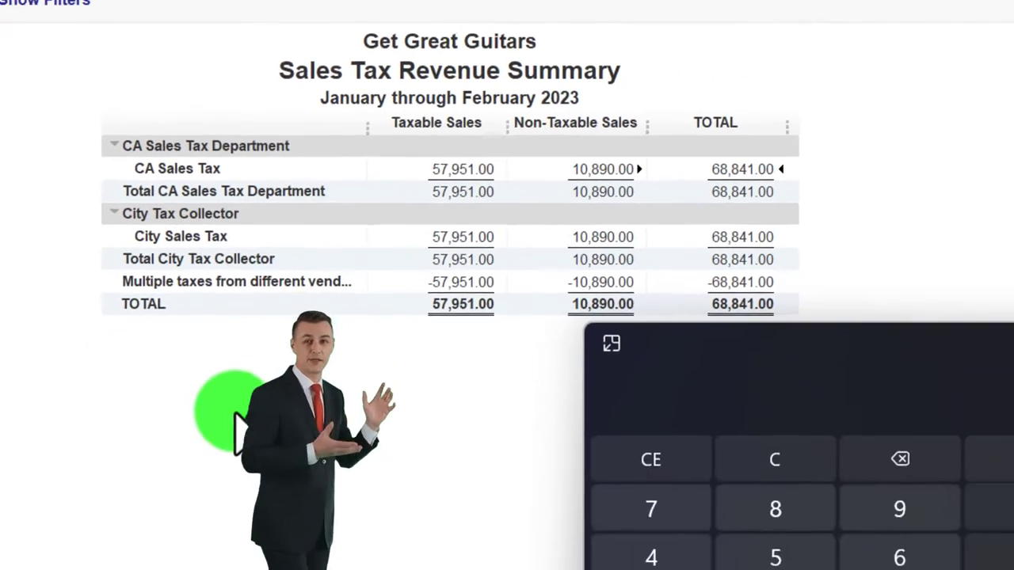
pyautogui.write('688')
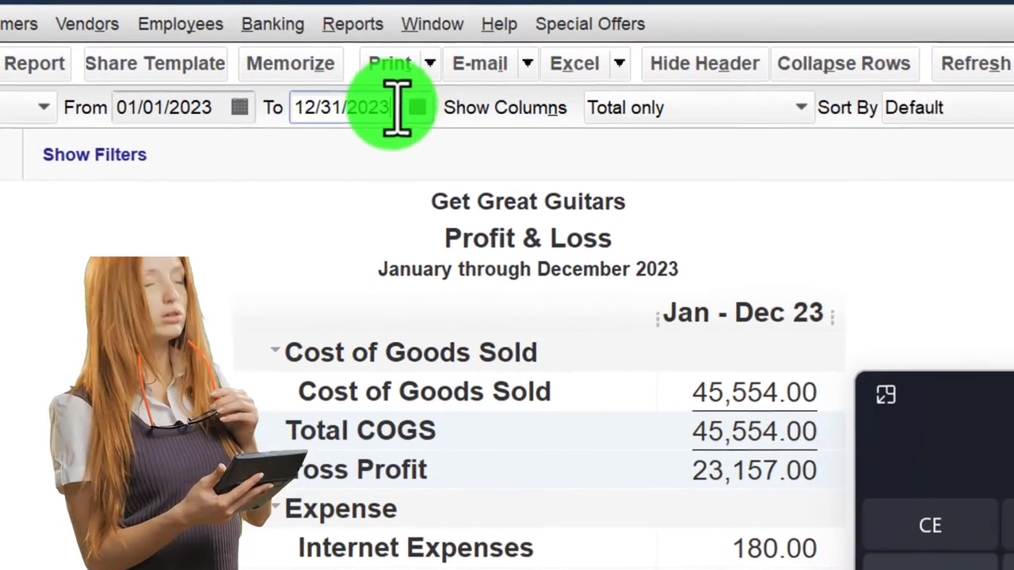
pyautogui.moveTo(396, 106); pyautogui.dragTo(272, 103)
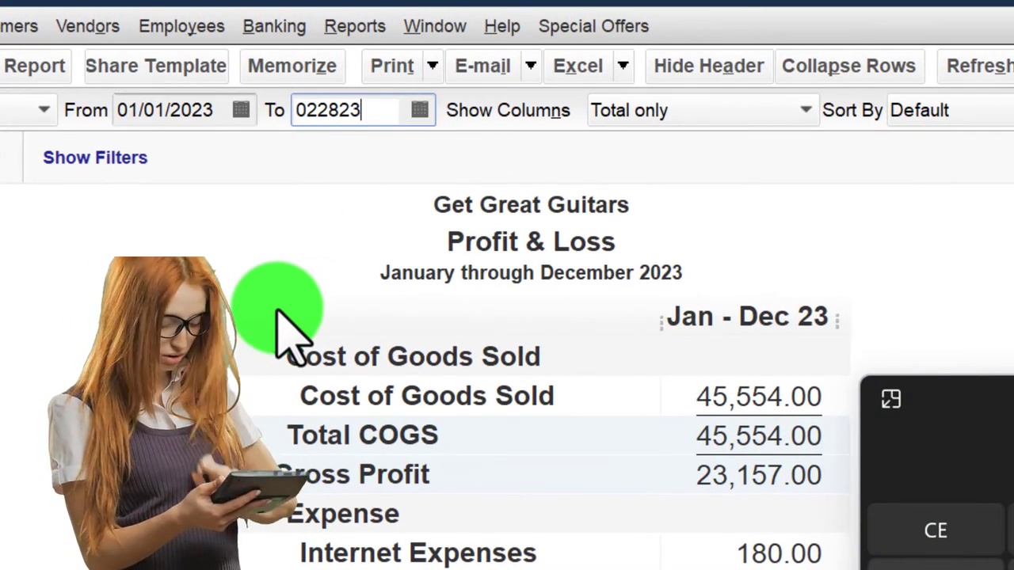
# Apply the 02/28/2023 end date and break the Profit & Loss into monthly columns.
pyautogui.press('Tab')
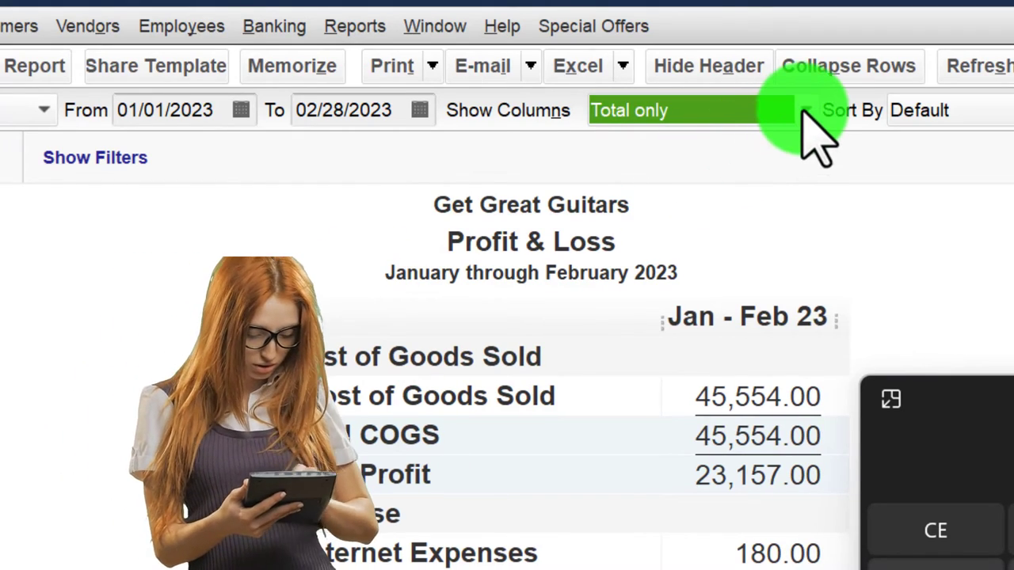
pyautogui.click(808, 109)
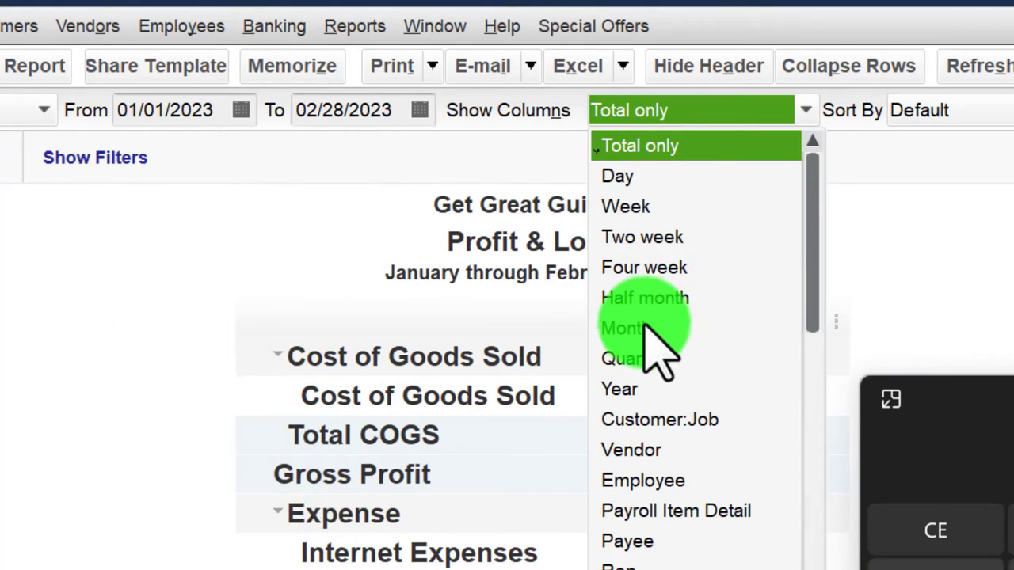
pyautogui.click(643, 326)
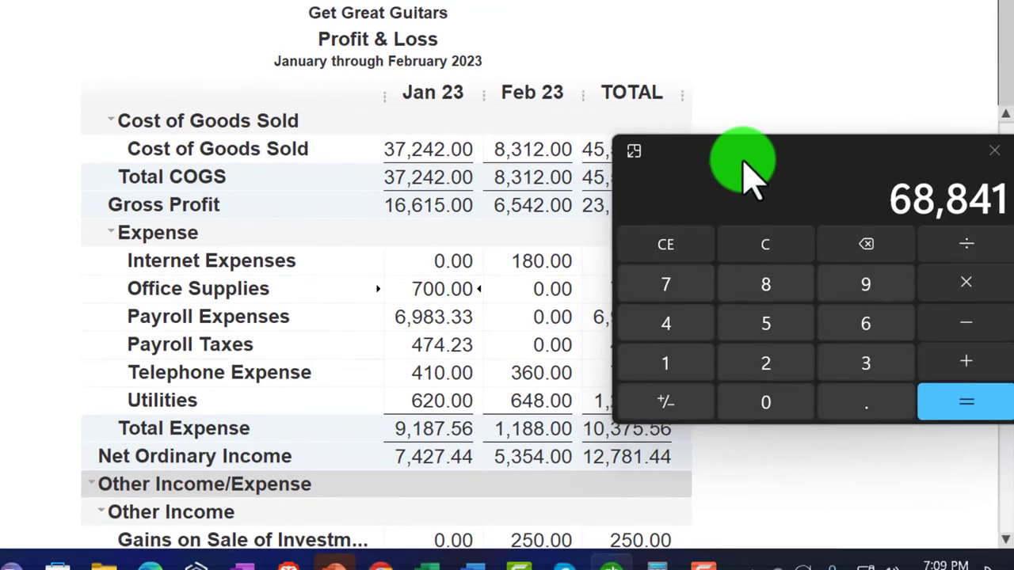
# Move the calculator off the report figures and close it.
pyautogui.moveTo(747, 163); pyautogui.dragTo(748, 198)
pyautogui.scroll(-1, 381, 234)
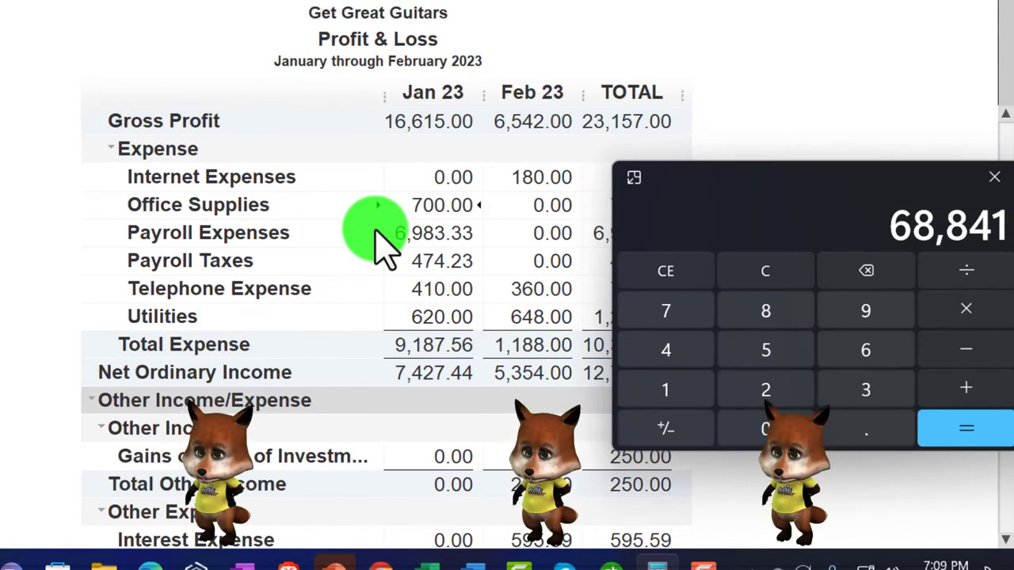
pyautogui.scroll(2, 384, 237)
pyautogui.moveTo(727, 169); pyautogui.dragTo(728, 269)
pyautogui.scroll(1, 475, 260)
pyautogui.moveTo(623, 283); pyautogui.dragTo(34, 170)
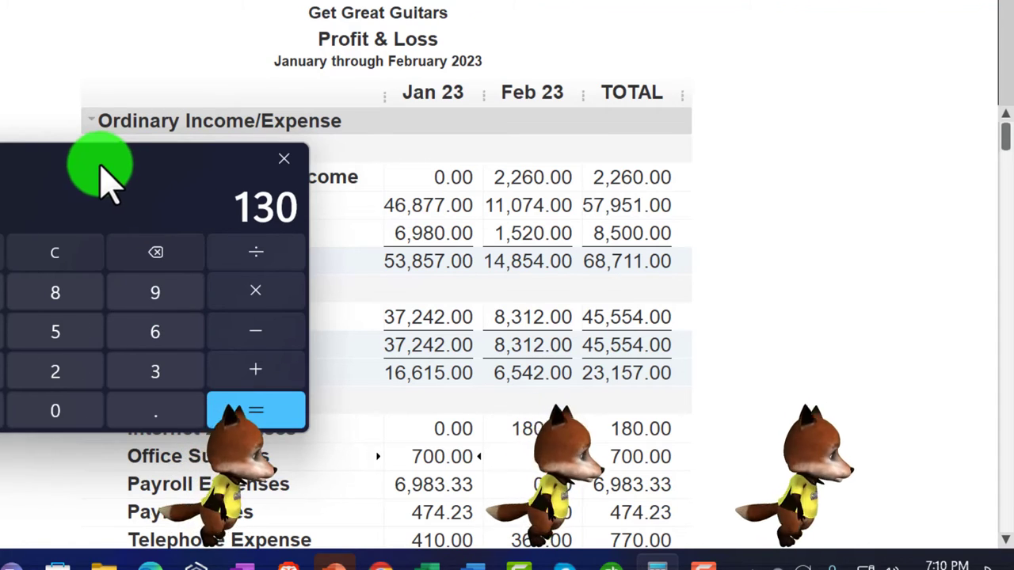
pyautogui.hotkey('alt', 'Tab')
pyautogui.scroll(-1, 836, 210)
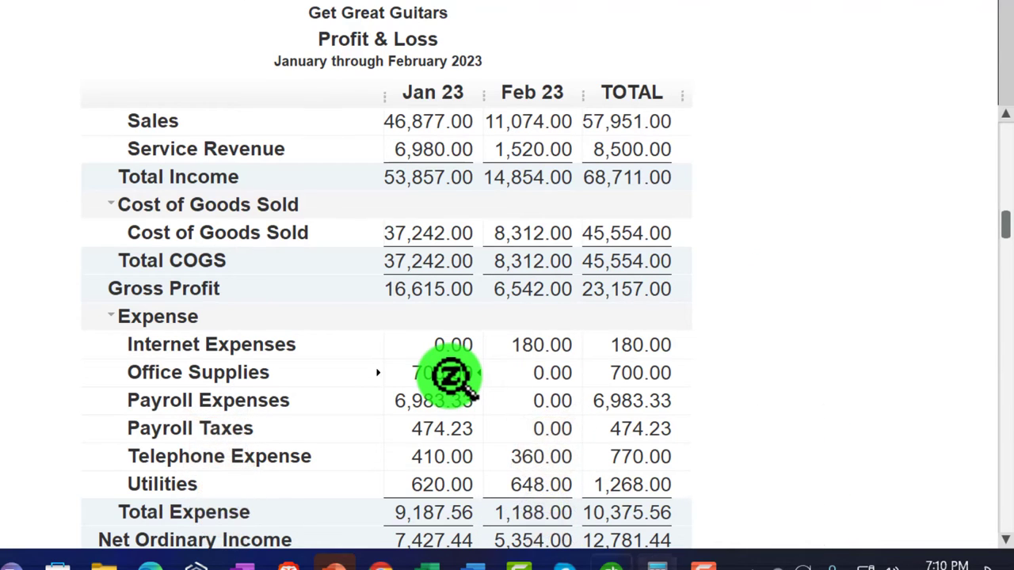
# Drill into January's 700.00 Office Supplies amount to see its transaction detail.
pyautogui.doubleClick(452, 376)
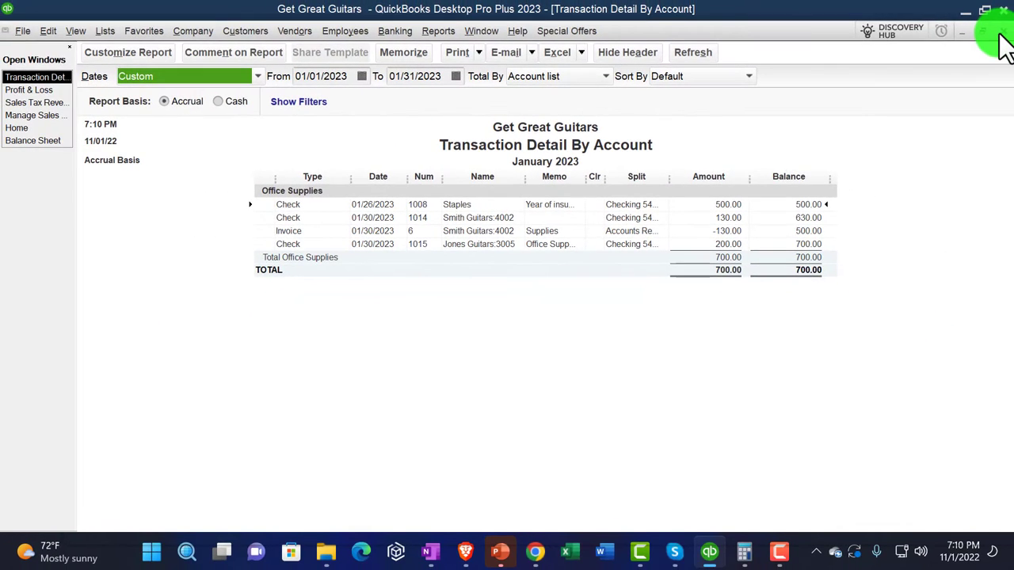
# Close the Transaction Detail By Account report.
pyautogui.click(1002, 33)
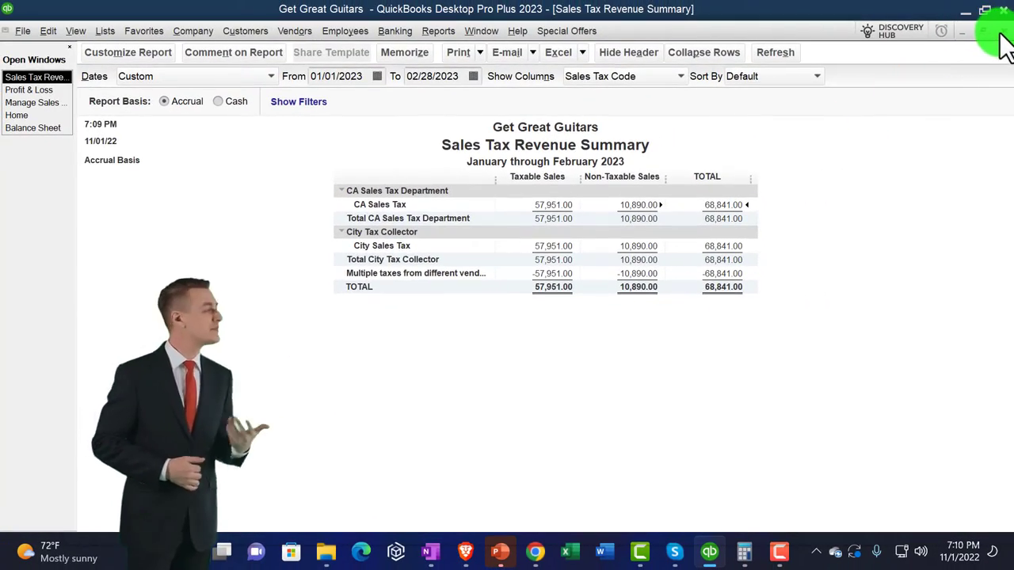
# Close the Revenue Summary and open Sales Tax Liability ending 02/28/2023 from Manage Sales Tax.
pyautogui.click(1001, 31)
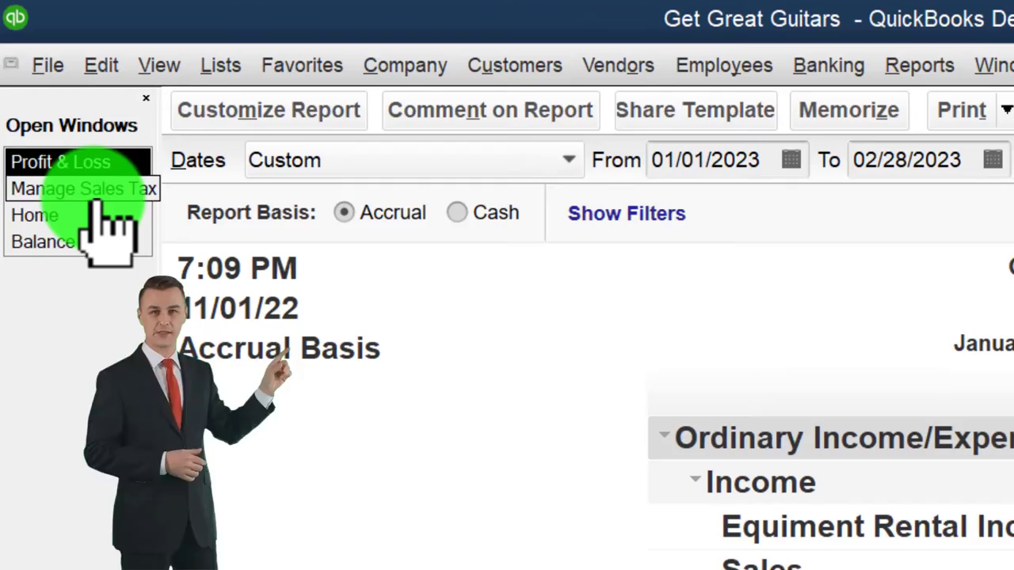
pyautogui.click(99, 192)
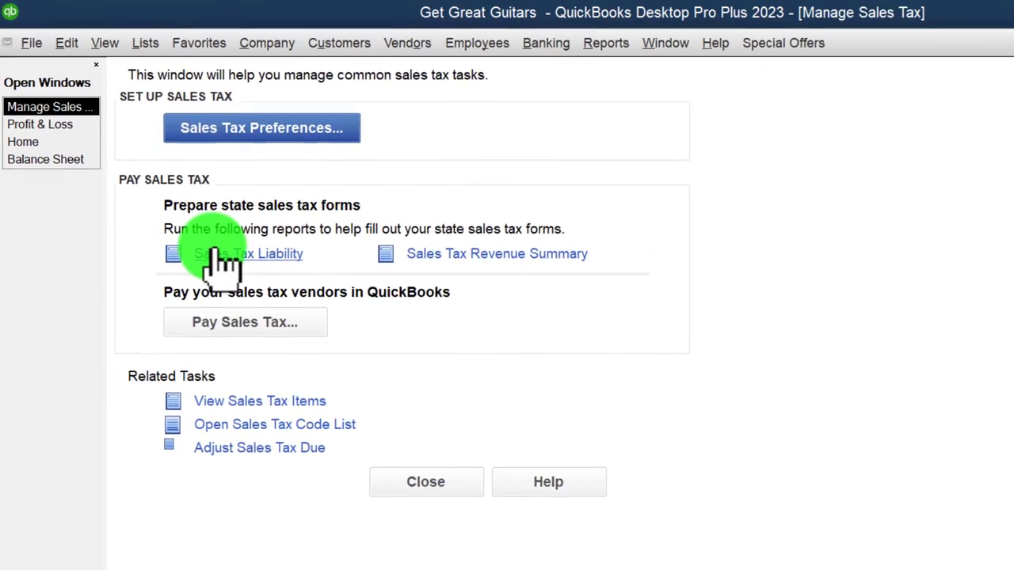
pyautogui.click(224, 253)
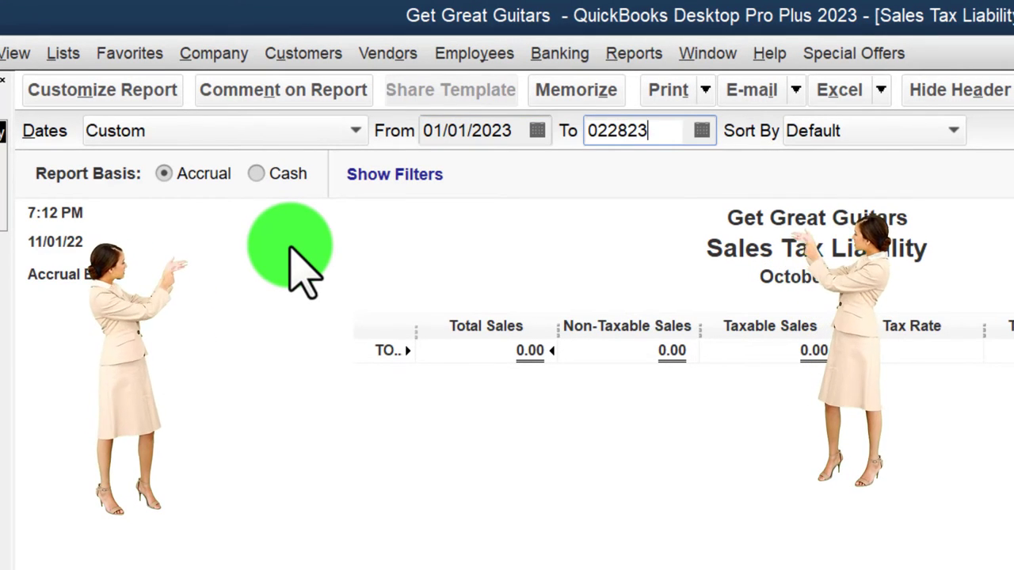
pyautogui.press('Tab')
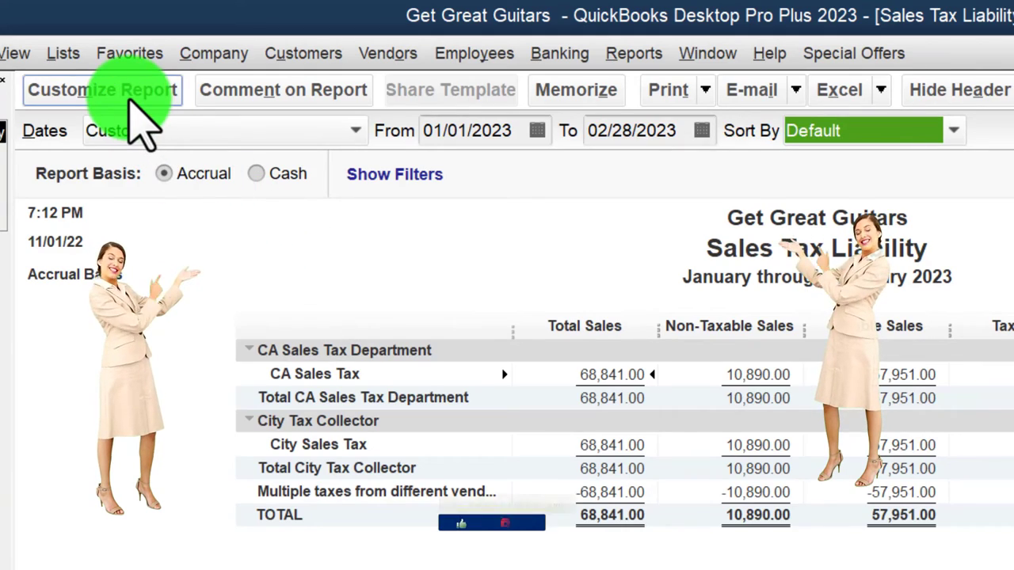
# Change the Sales Tax Liability column label font and apply it to all related fonts.
pyautogui.click(127, 93)
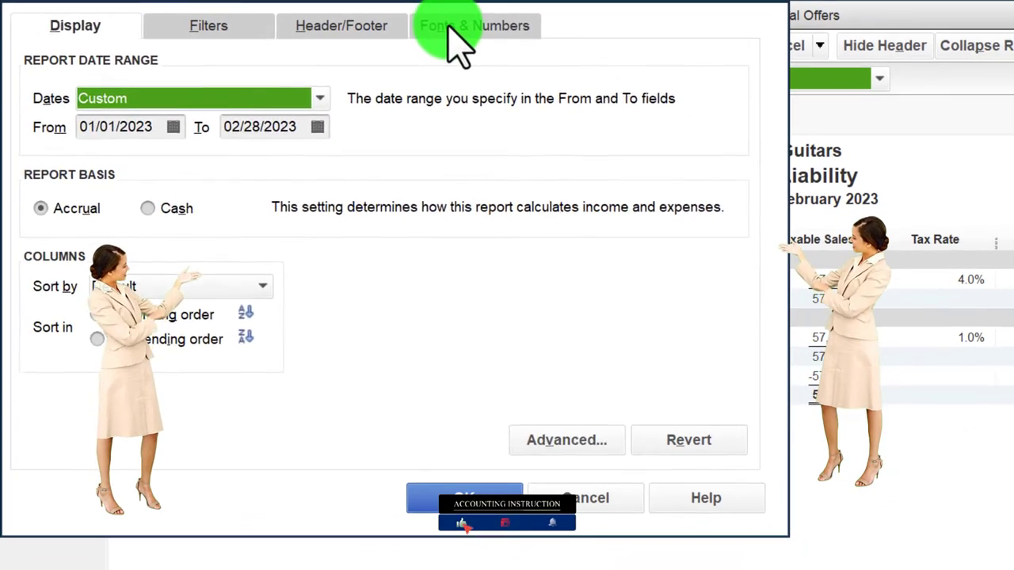
pyautogui.click(456, 63)
pyautogui.click(358, 310)
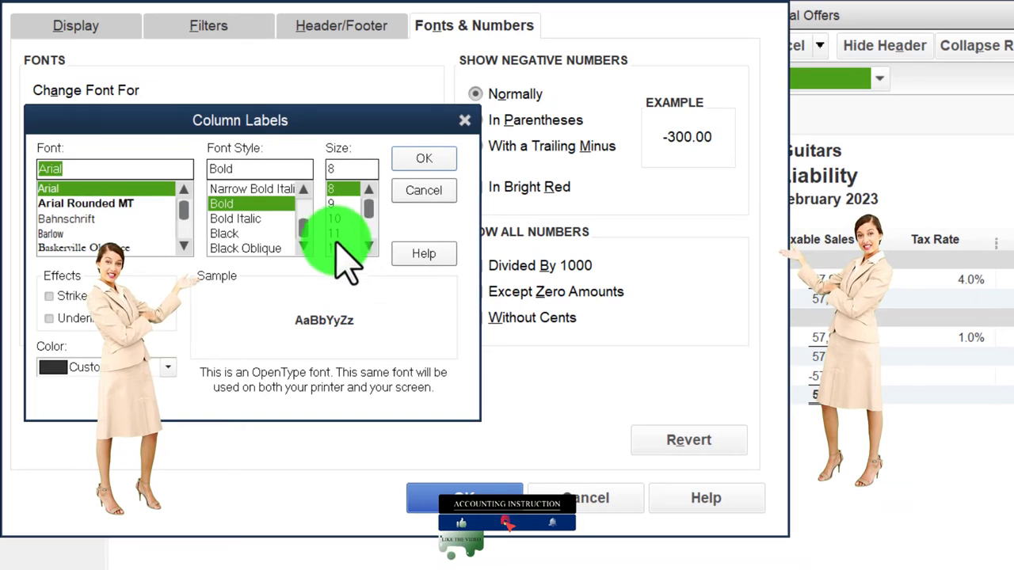
pyautogui.click(420, 160)
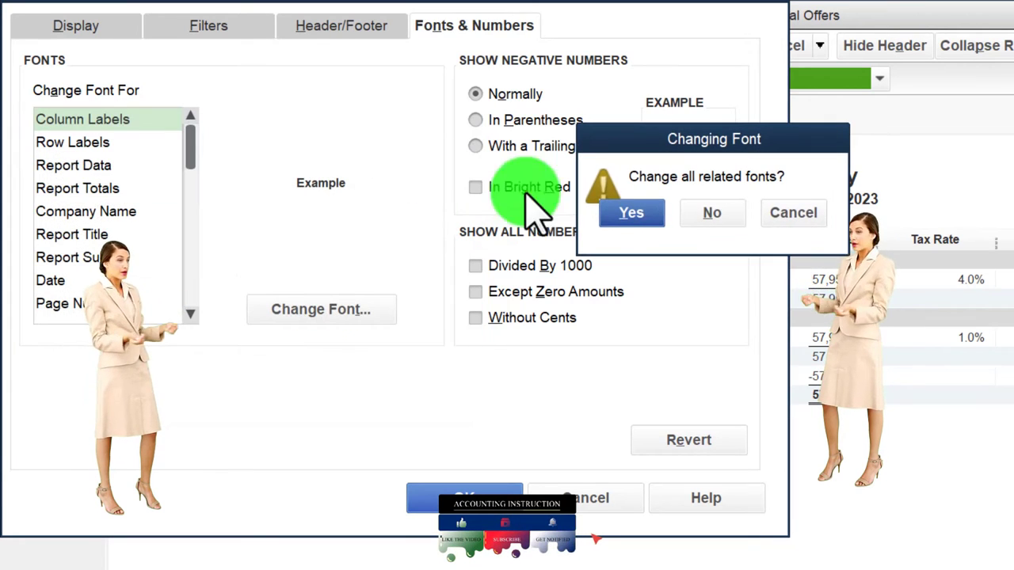
pyautogui.click(632, 213)
pyautogui.click(464, 497)
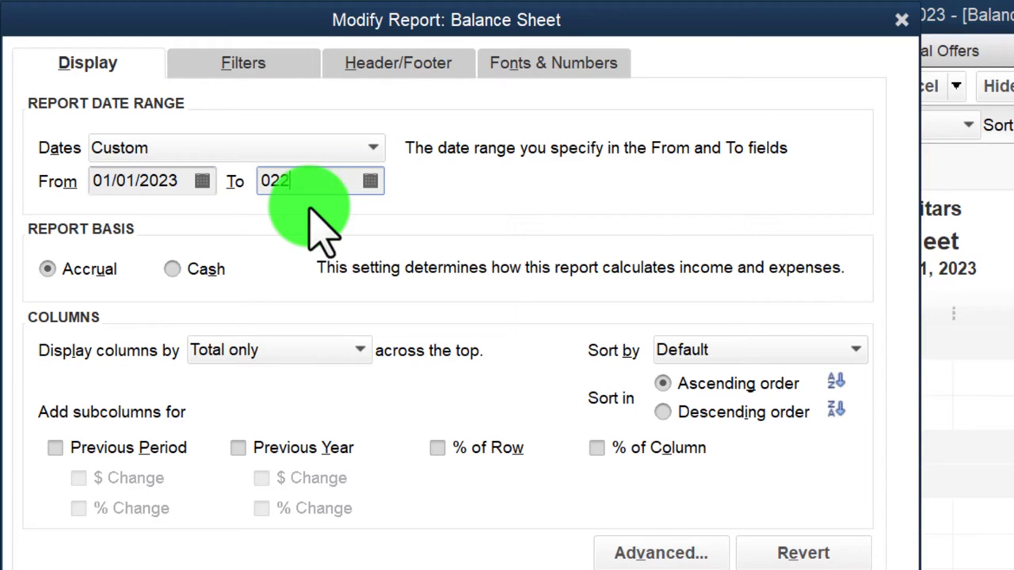
# Set the Balance Sheet to end 02/28/2023 with columns displayed by Month.
pyautogui.write('02/28/2023')
pyautogui.press('Tab')
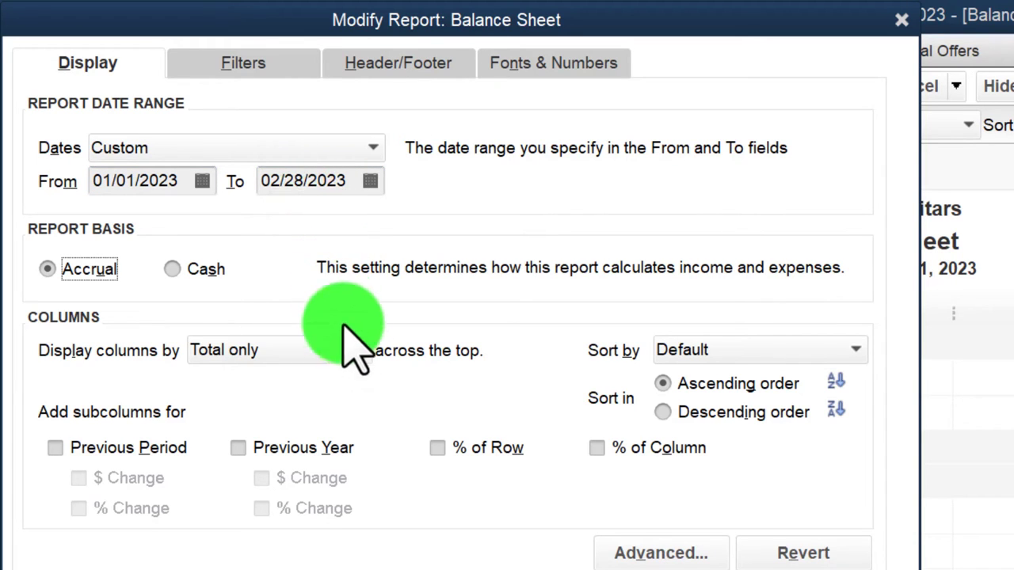
pyautogui.click(366, 370)
pyautogui.click(270, 543)
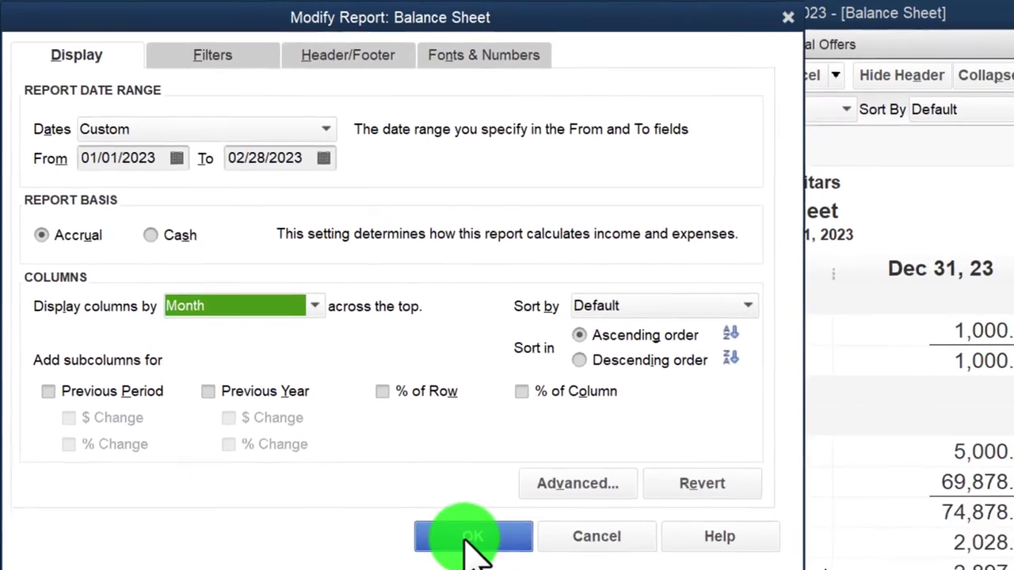
pyautogui.click(473, 539)
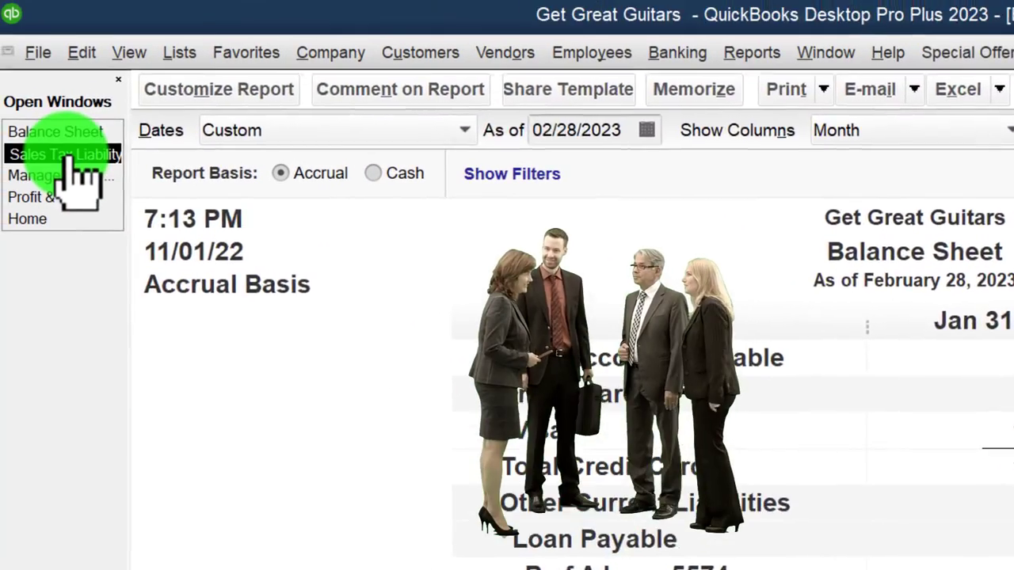
# Switch to the Sales Tax Liability report and change its end date to 01/31/2023.
pyautogui.click(24, 154)
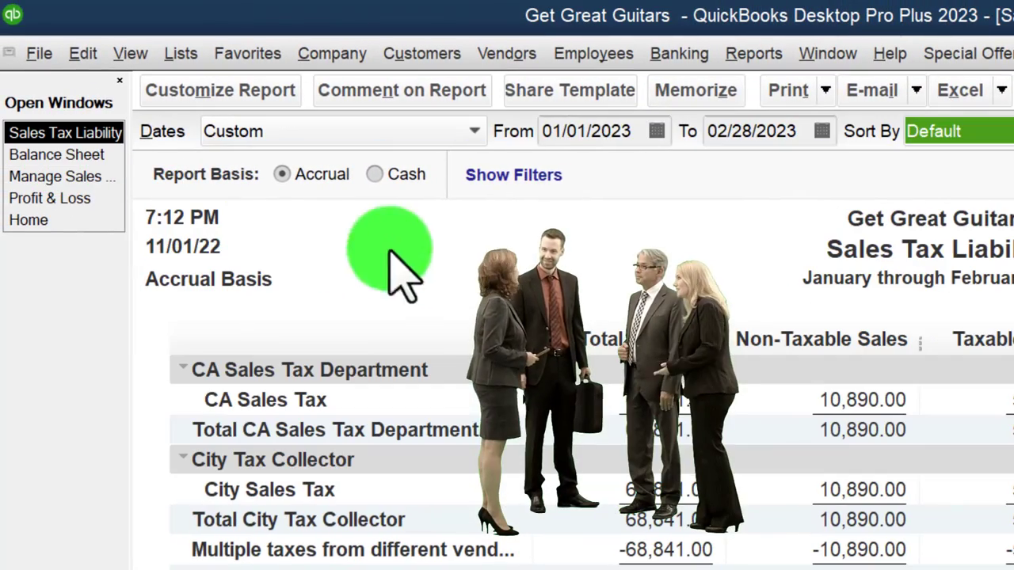
pyautogui.click(792, 131)
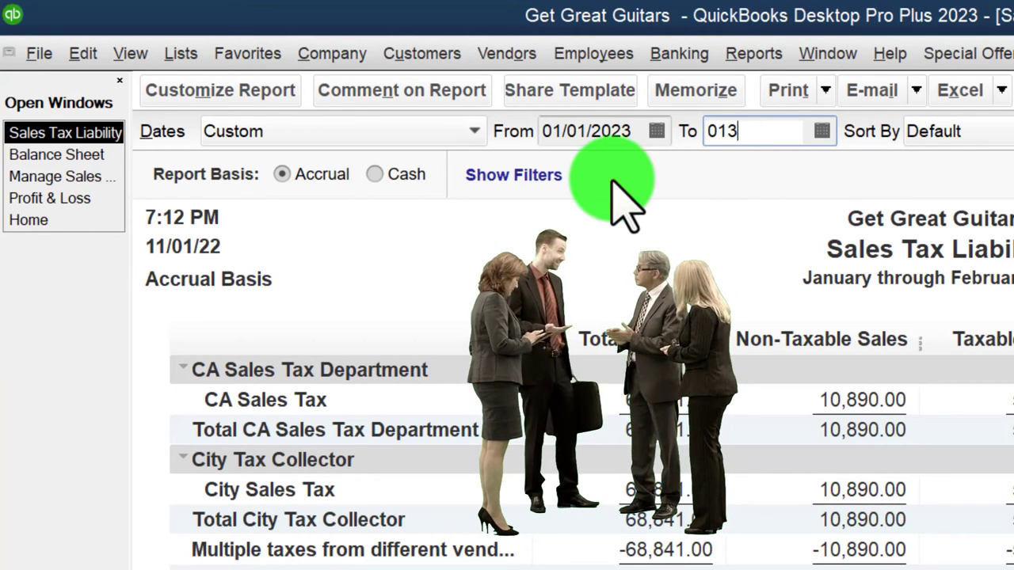
pyautogui.write('013123')
pyautogui.press('Tab')
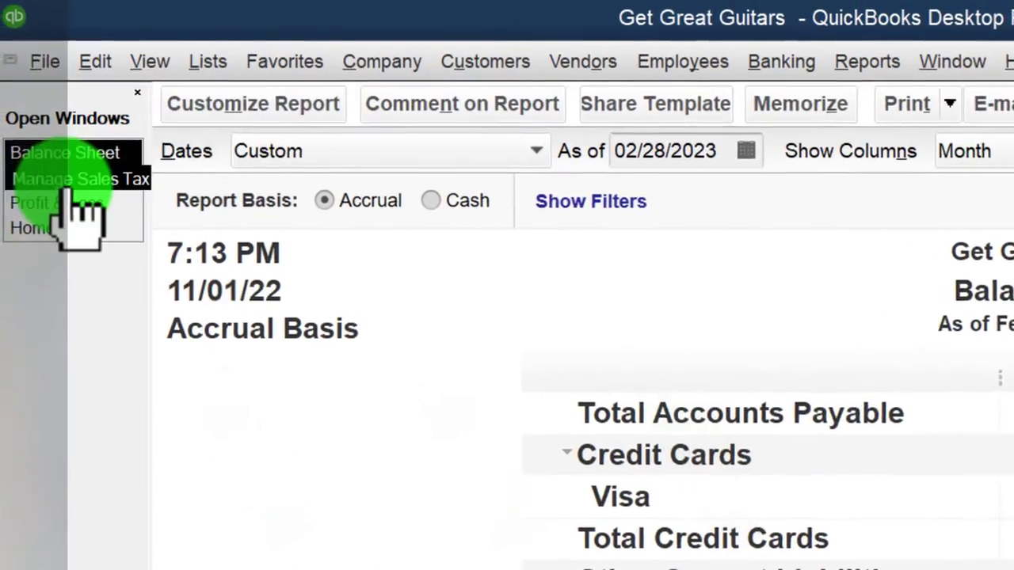
# Open Pay Sales Tax from Manage Sales Tax, then set the liability report to 01/01–02/28/2023.
pyautogui.click(77, 179)
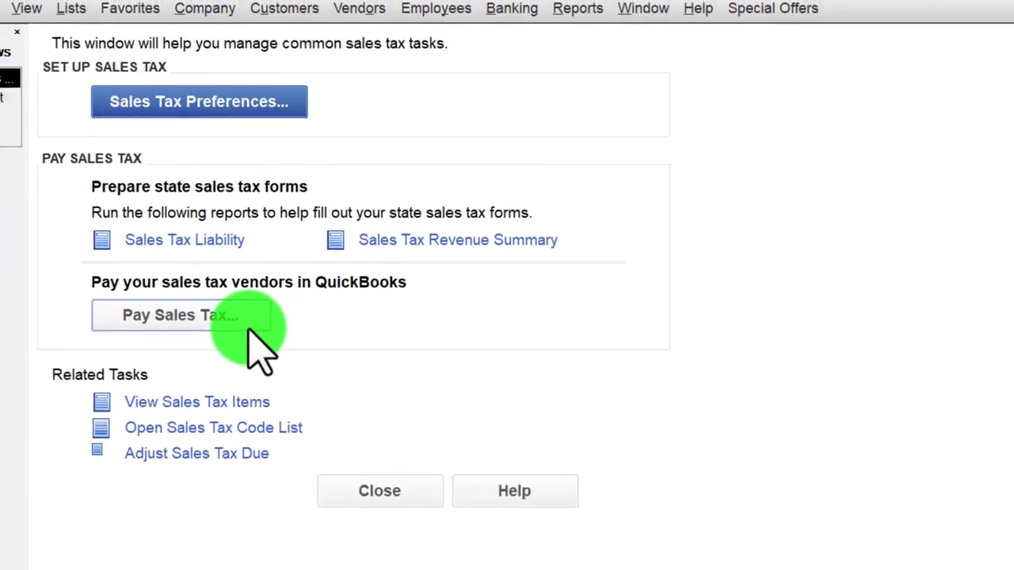
pyautogui.click(247, 325)
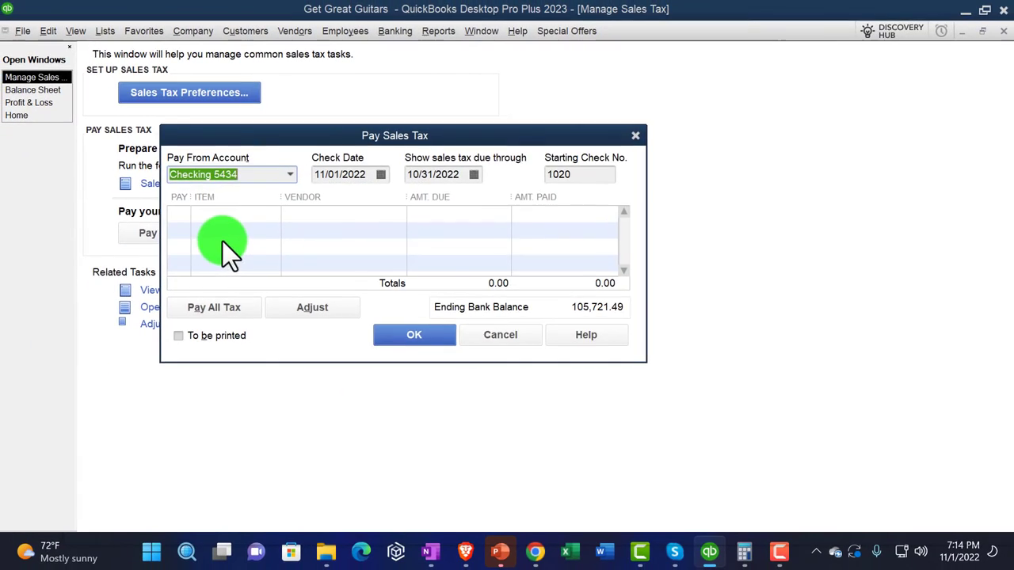
pyautogui.click(317, 75)
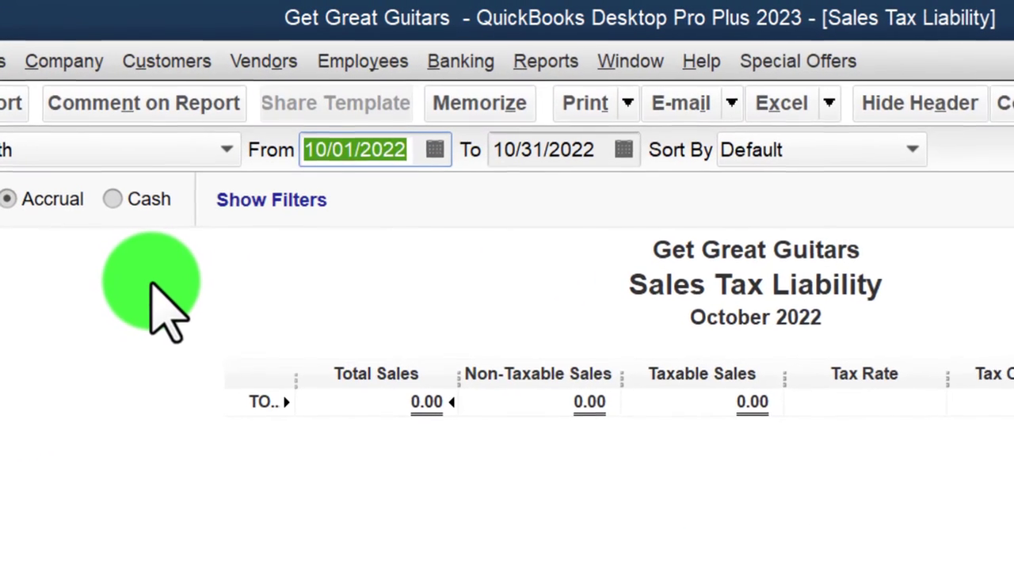
pyautogui.write('022823')
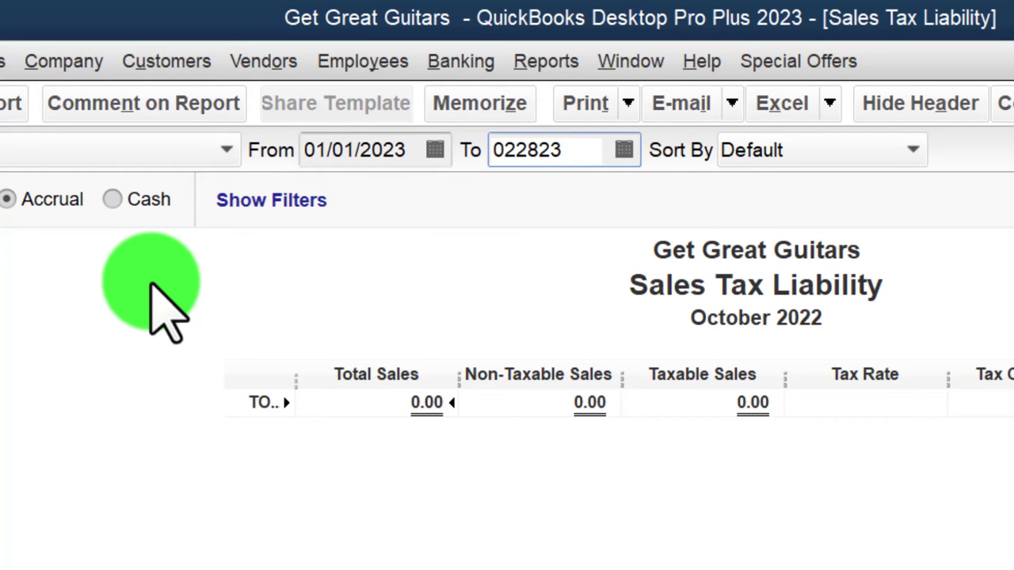
pyautogui.press('Tab')
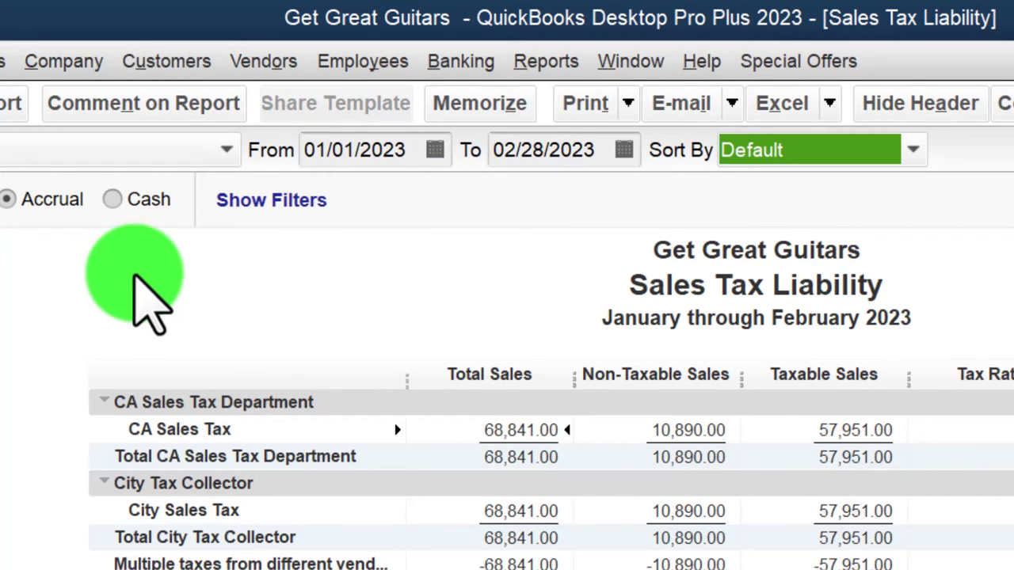
# Change the liability report's column label font and apply it to related report text.
pyautogui.click(8, 104)
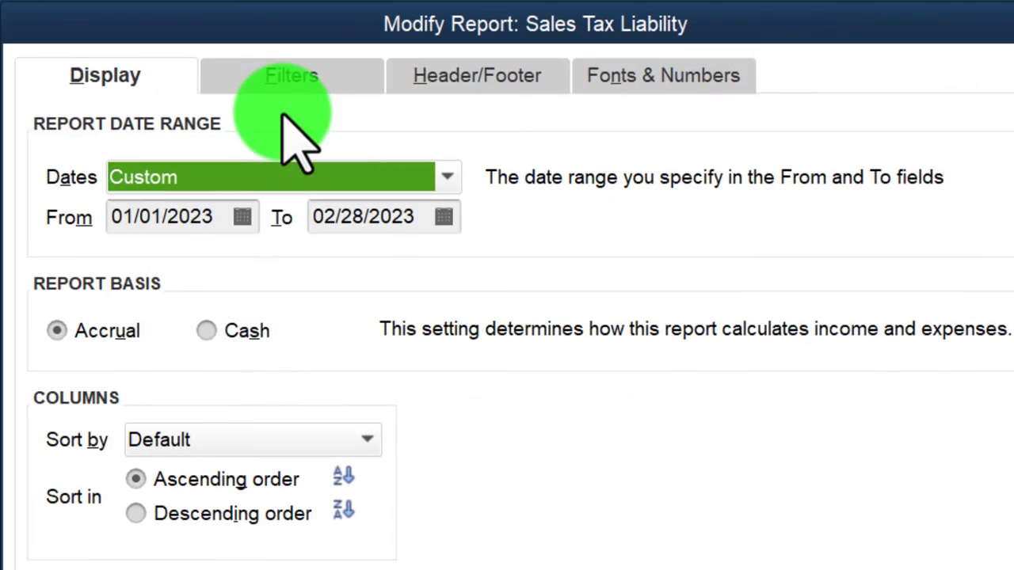
pyautogui.click(630, 78)
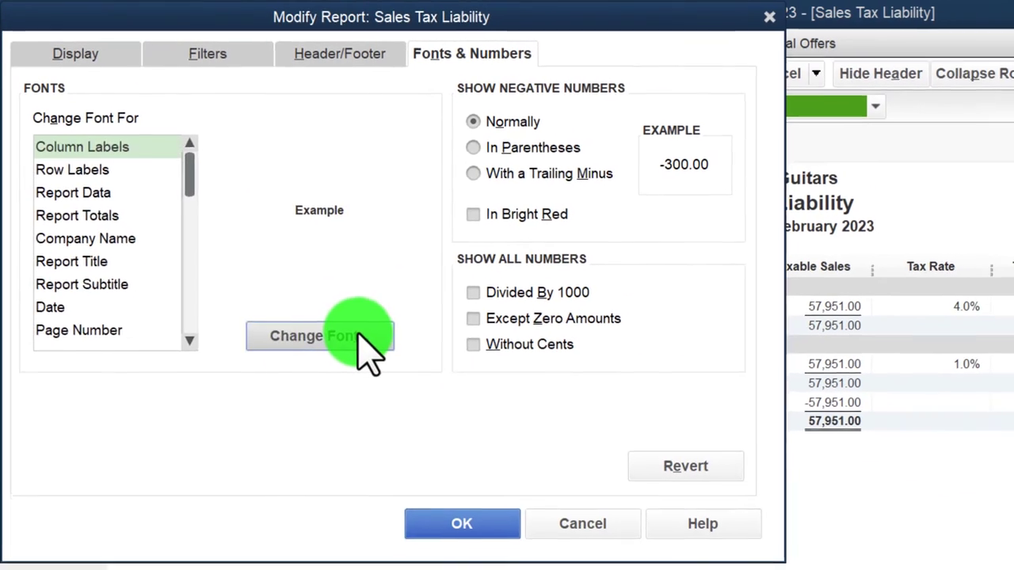
pyautogui.click(475, 488)
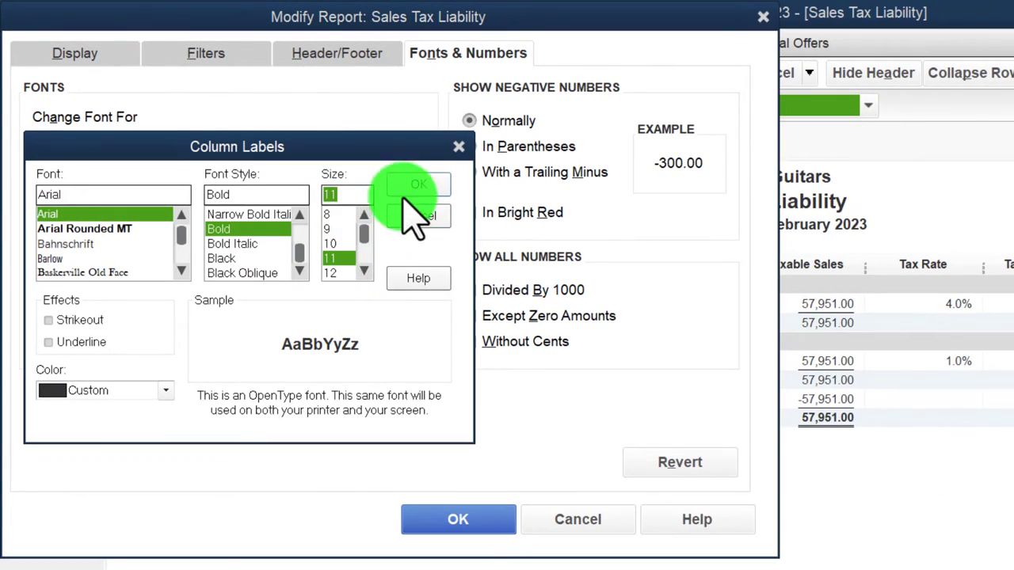
pyautogui.click(408, 190)
pyautogui.click(622, 239)
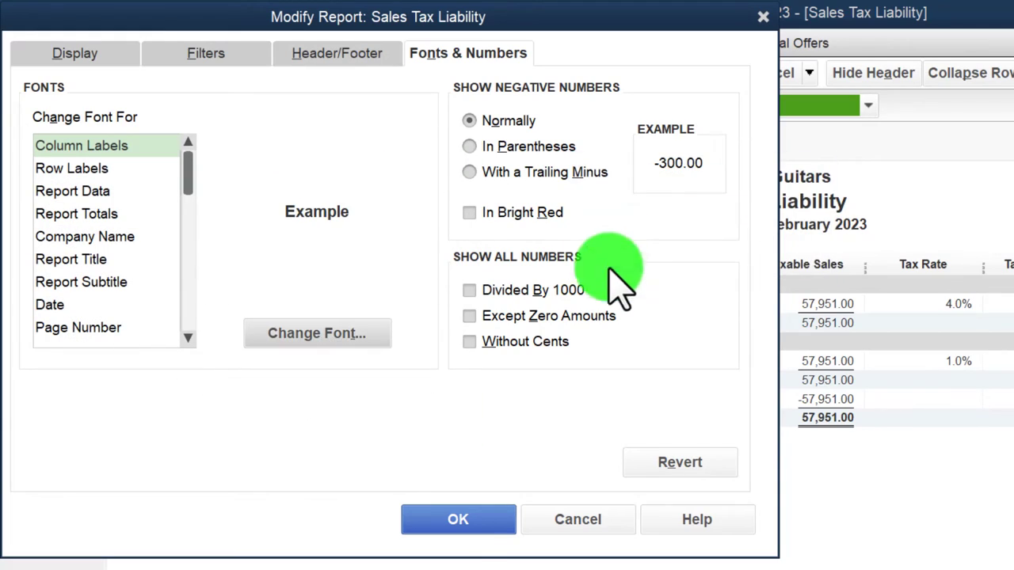
pyautogui.click(460, 519)
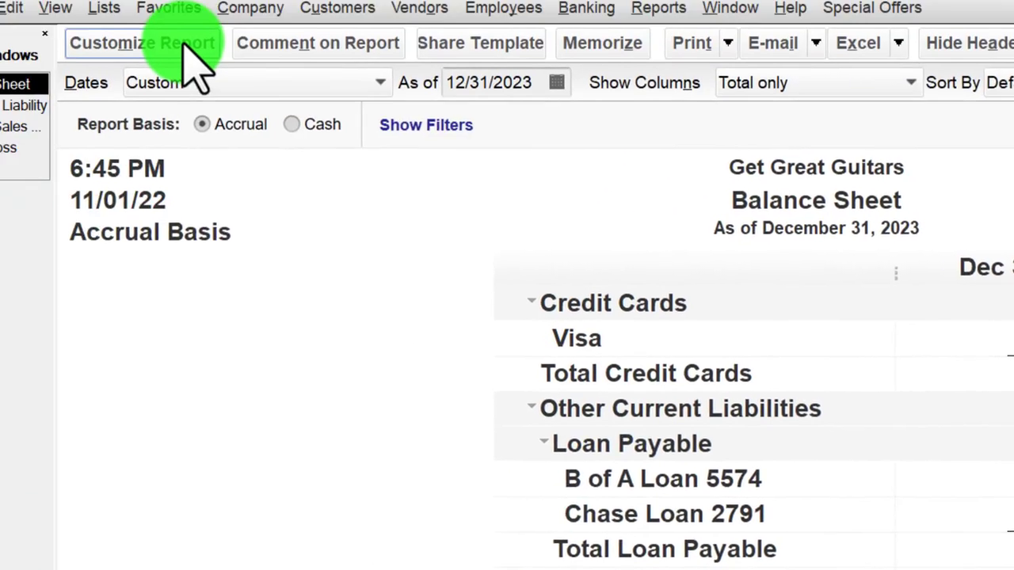
# Display the Balance Sheet columns by Month, then switch to the Sales Tax Liability report.
pyautogui.click(183, 41)
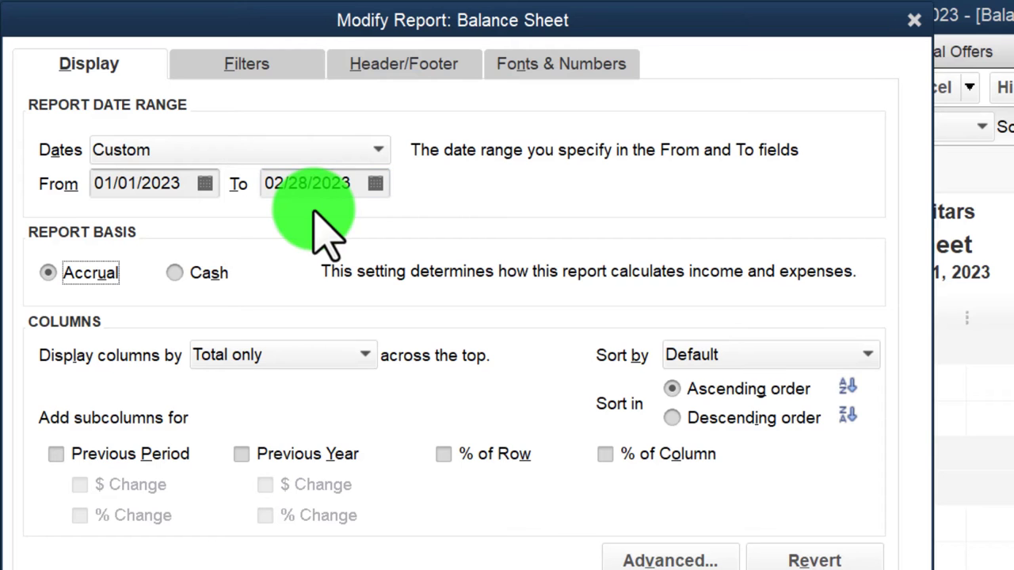
pyautogui.click(358, 355)
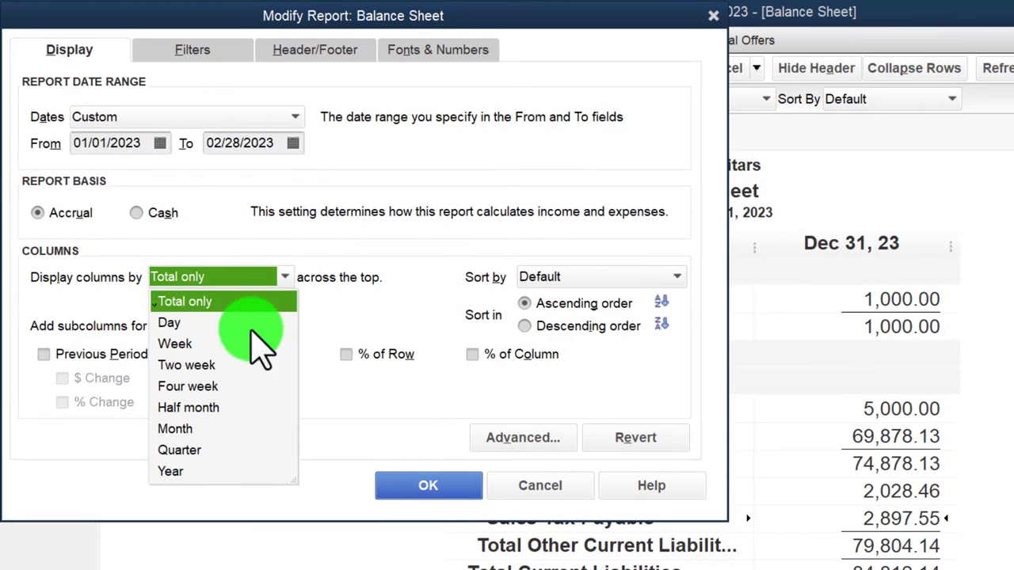
pyautogui.click(200, 428)
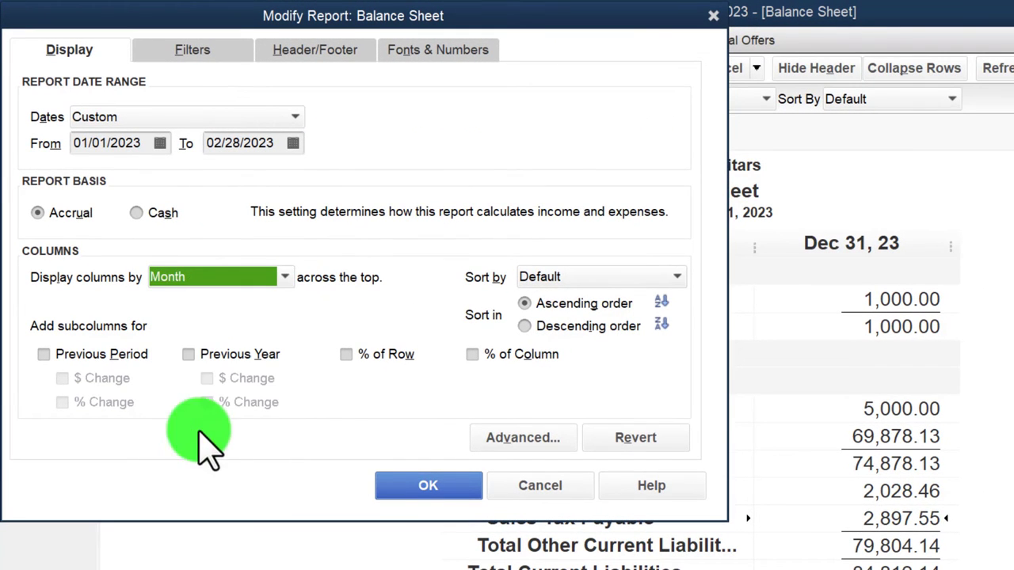
pyautogui.click(426, 485)
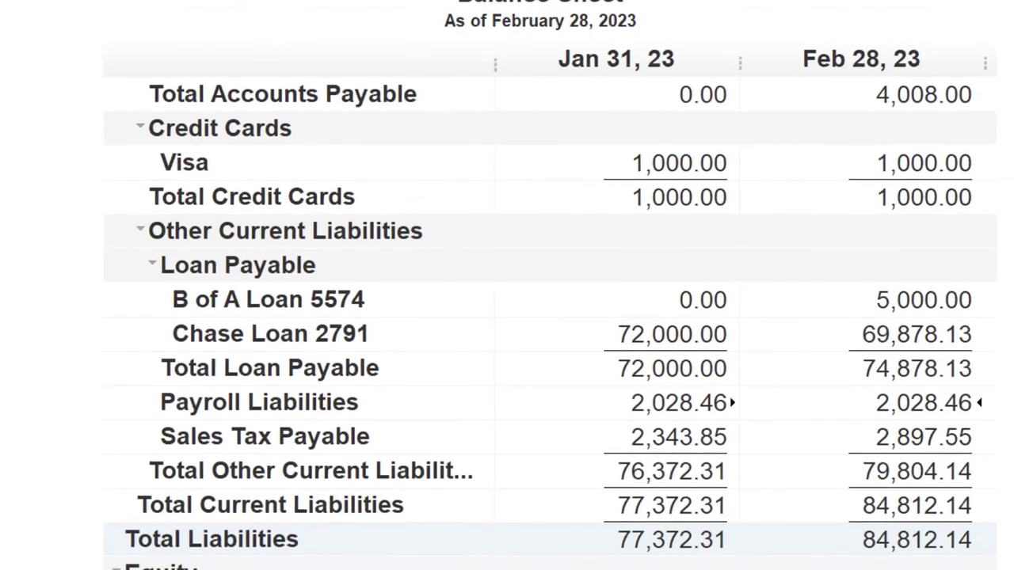
pyautogui.click(31, 166)
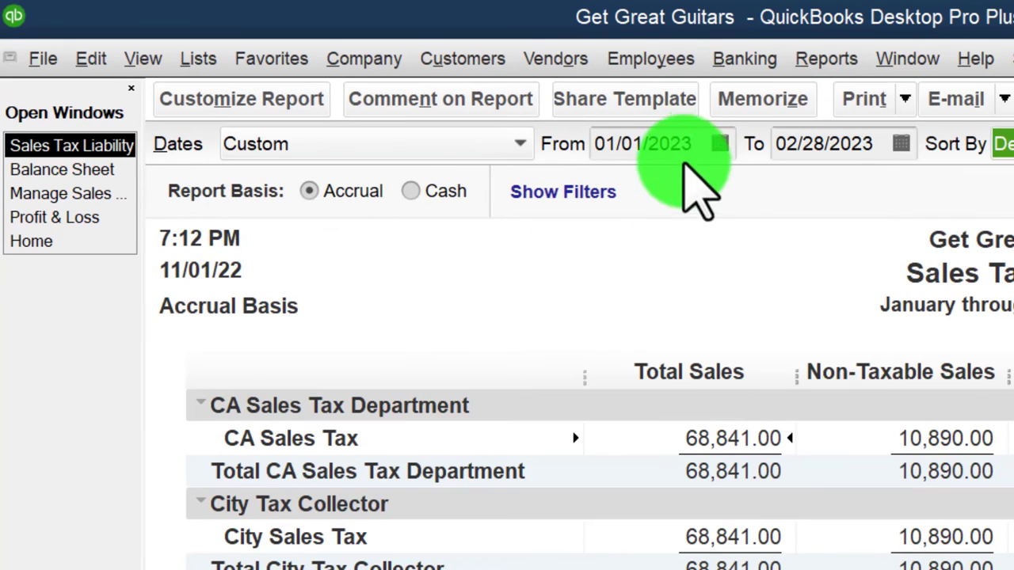
# Change the liability report's end date to 01/31/2023, then return to the Balance Sheet.
pyautogui.click(889, 143)
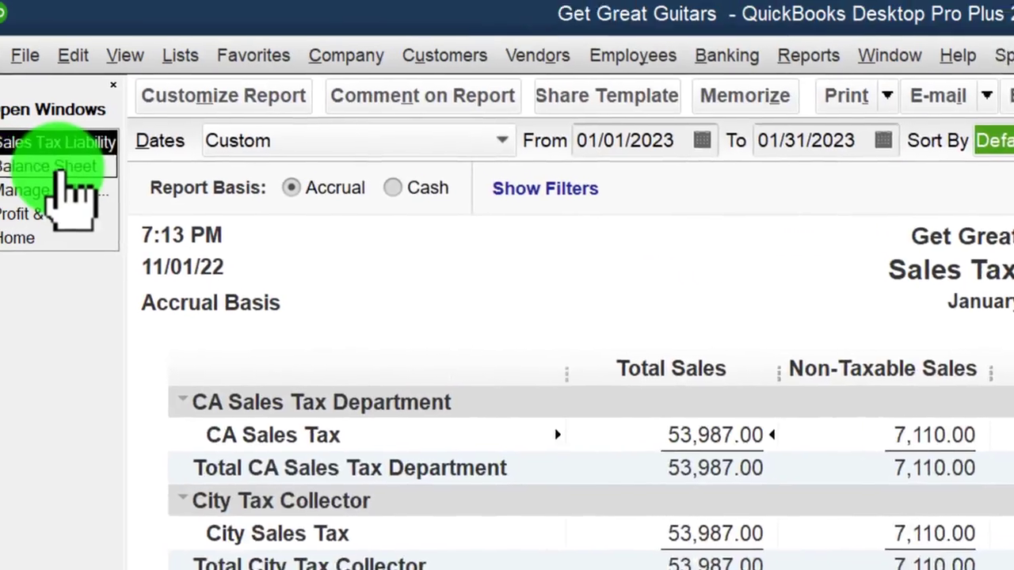
pyautogui.click(63, 168)
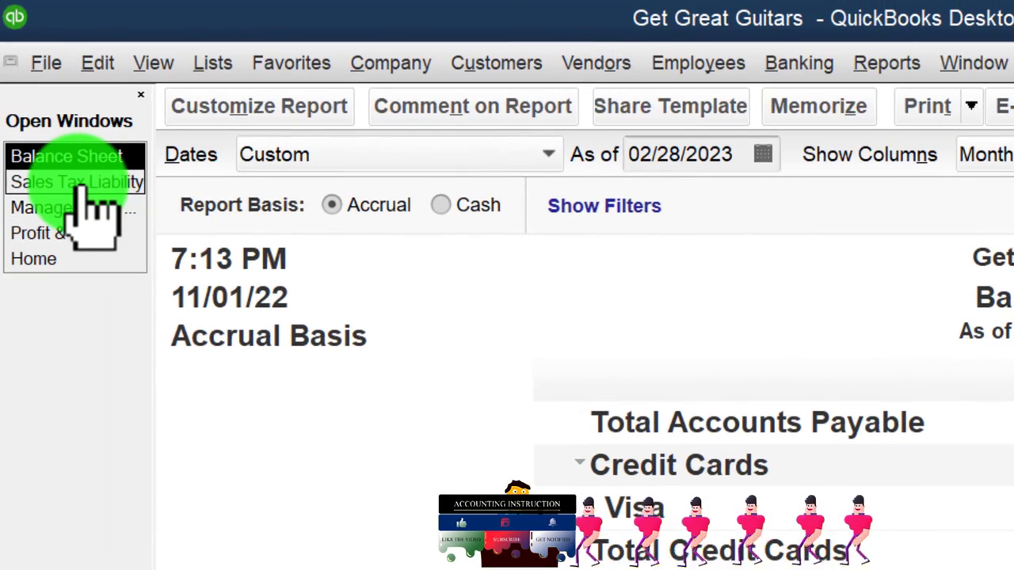
# Switch to the Sales Tax Liability report, then to the Manage Sales Tax window.
pyautogui.click(80, 183)
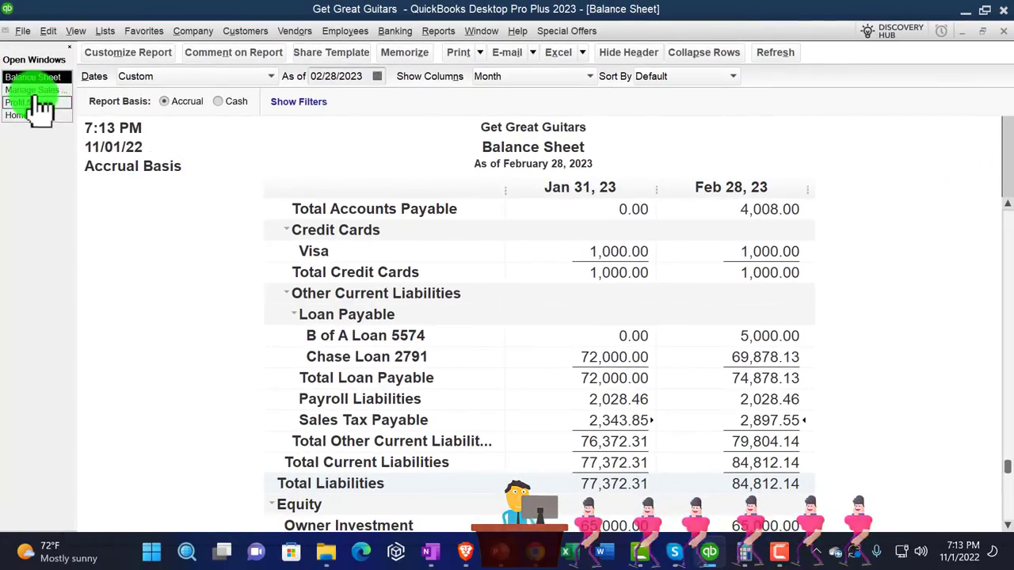
pyautogui.click(36, 91)
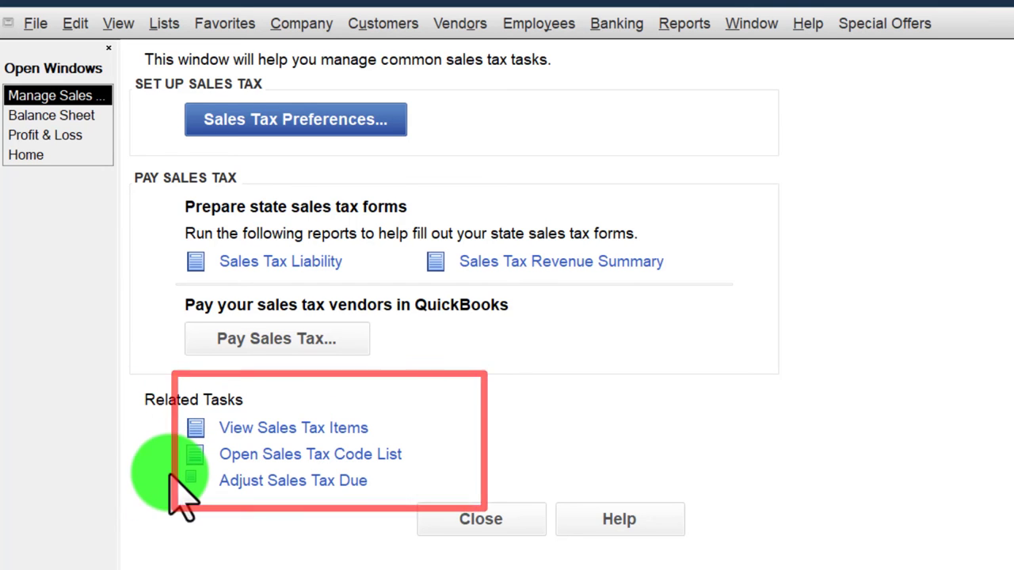
# In Pay Sales Tax, set check date 02/28/2022 and show tax due through 01/31/2022.
pyautogui.click(349, 349)
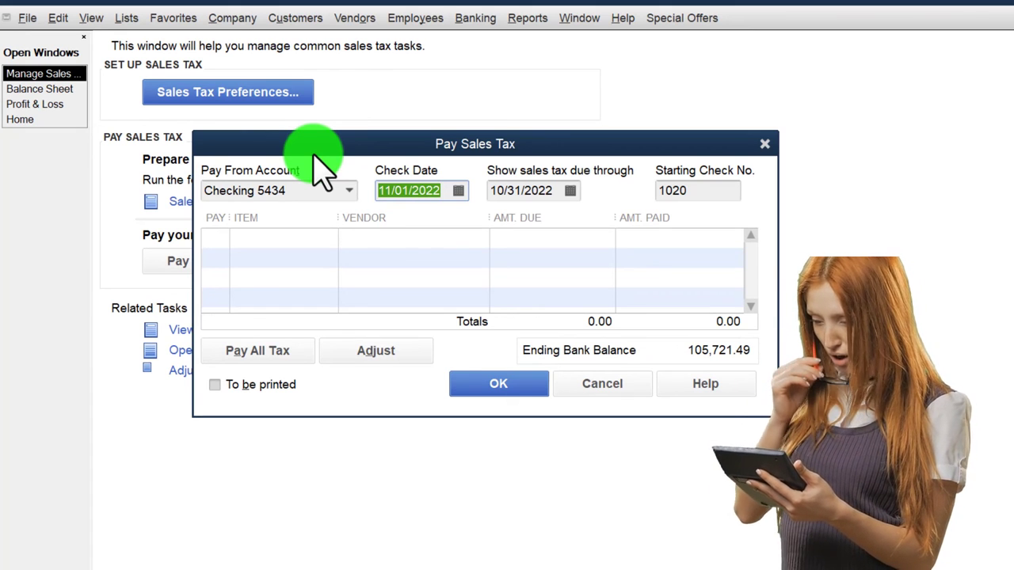
pyautogui.write('022822')
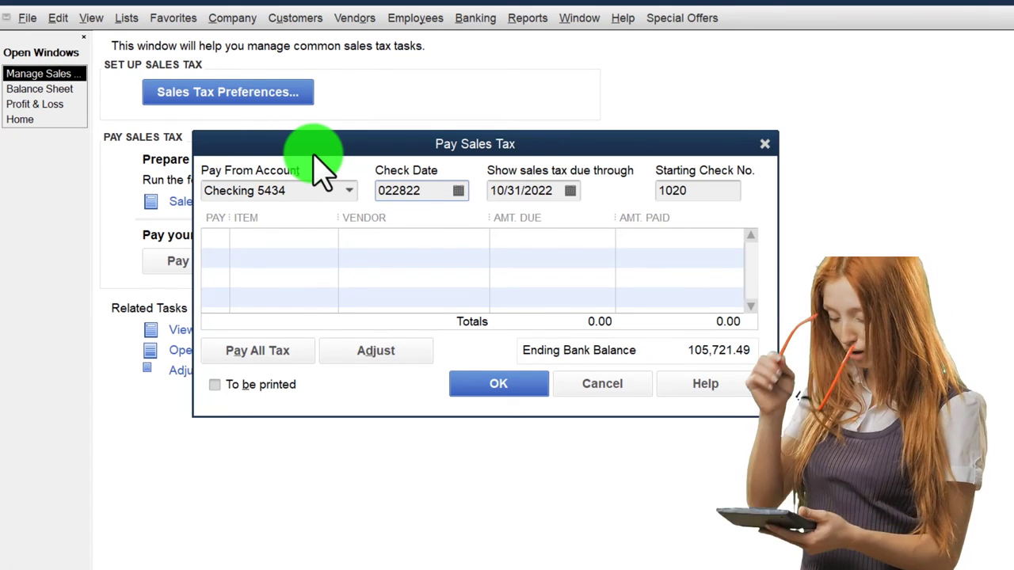
pyautogui.press('Tab')
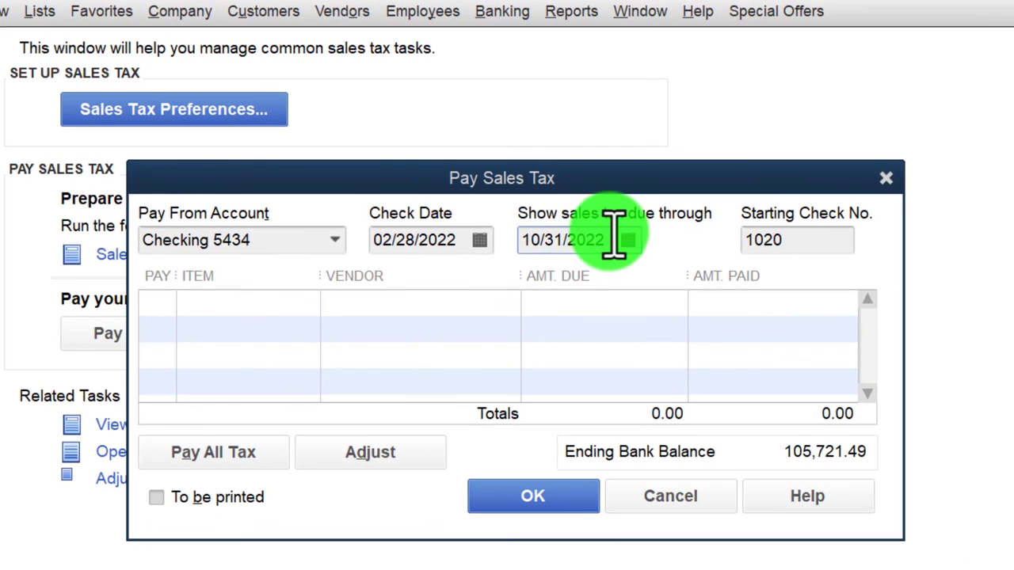
pyautogui.write('01')
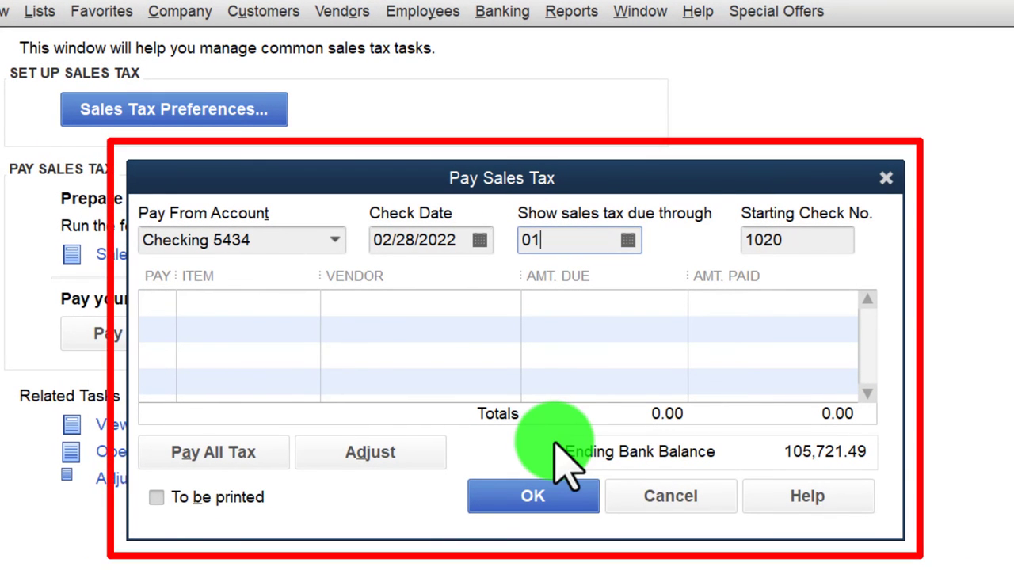
pyautogui.write('/31/202')
pyautogui.press('Tab')
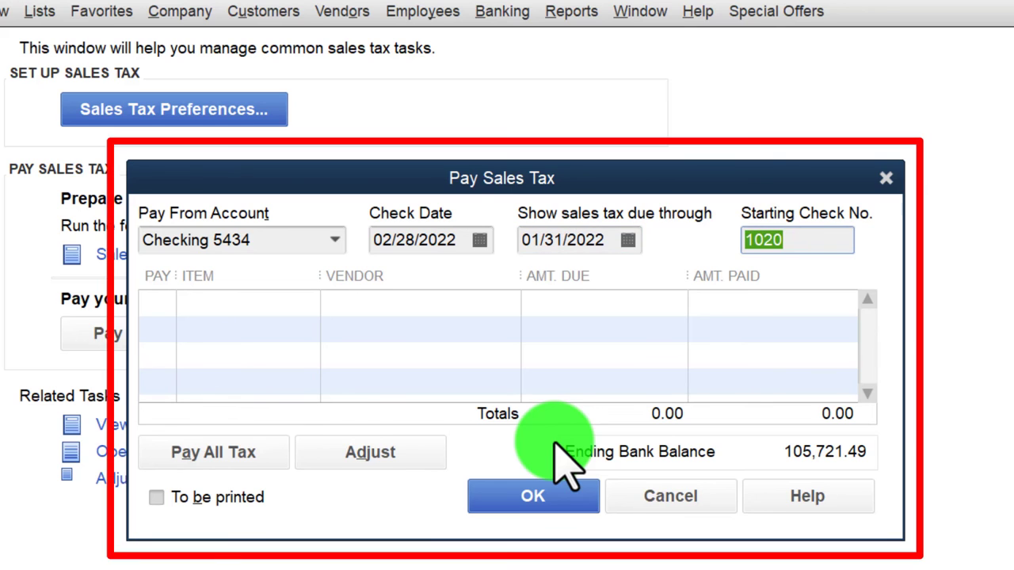